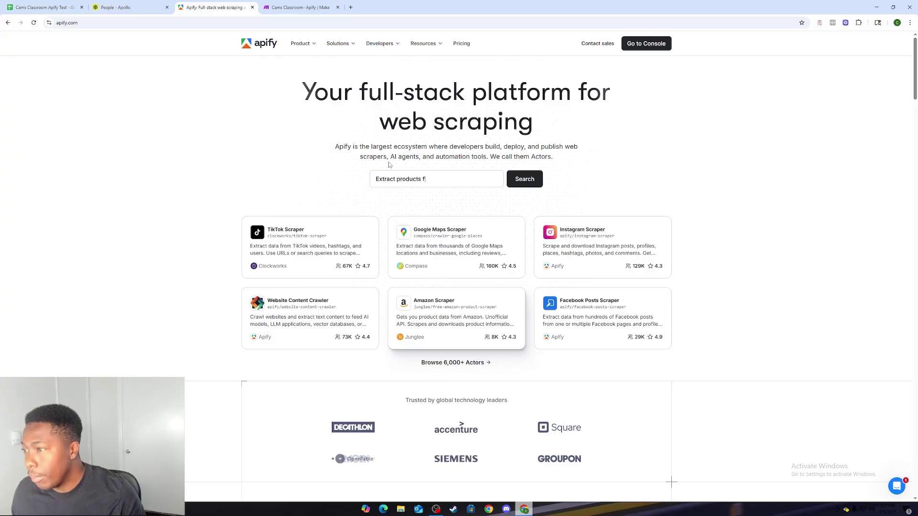
Review Apify's pricing plans and the filtered People list in Apollo.
left_click(456, 47)
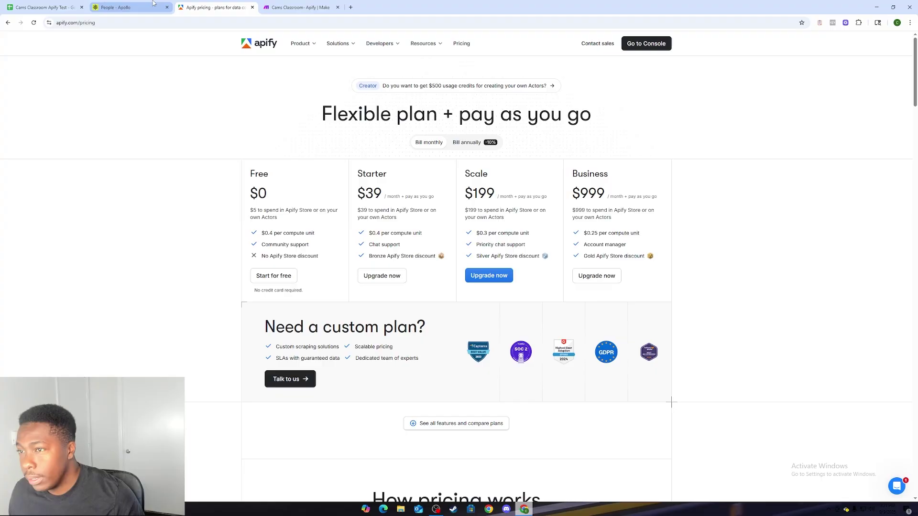
mouse_move(153, 3)
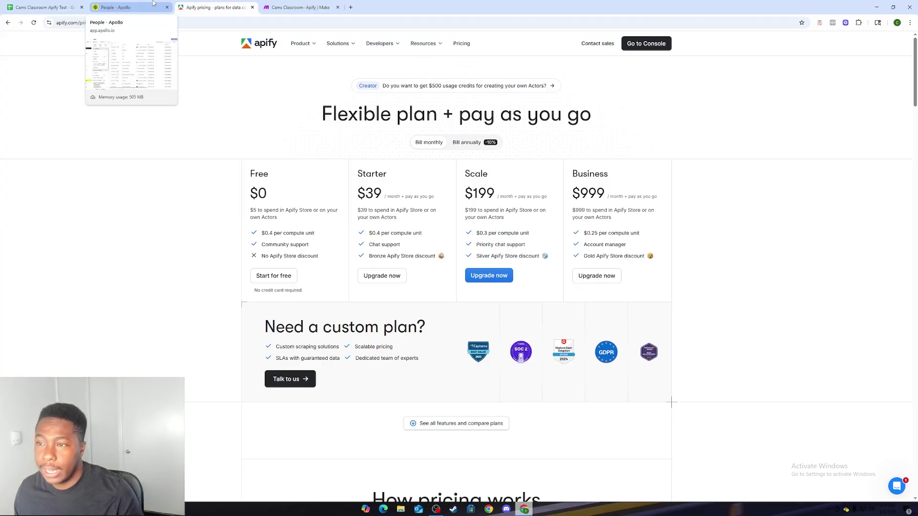
left_click(154, 5)
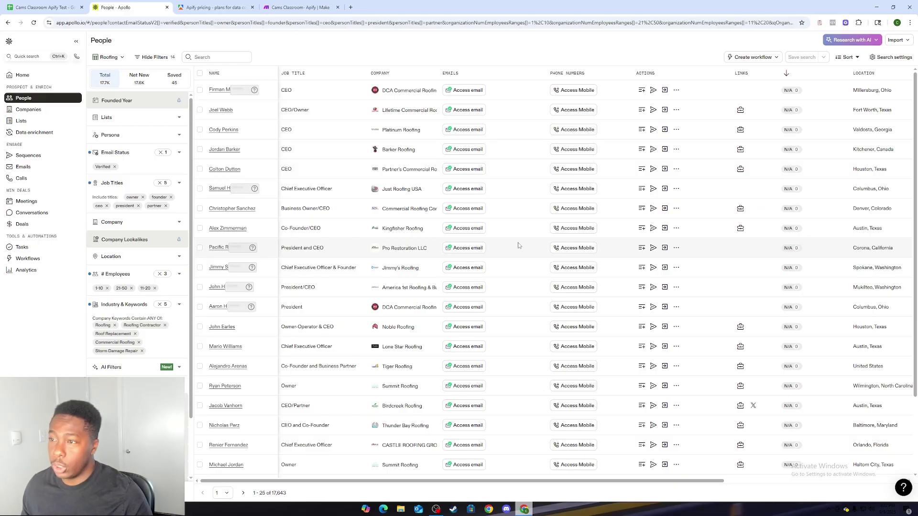
left_click(188, 3)
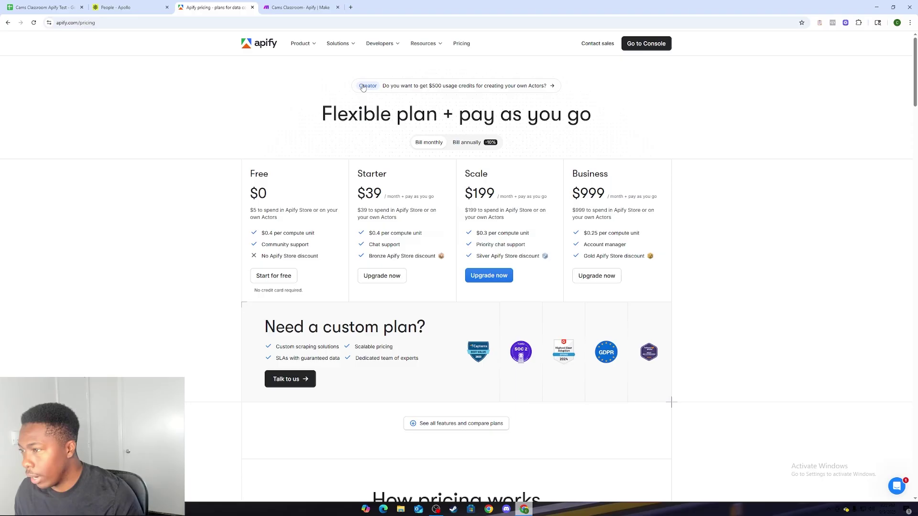
Search for "apollo" actors from the Apify home page.
left_click(259, 43)
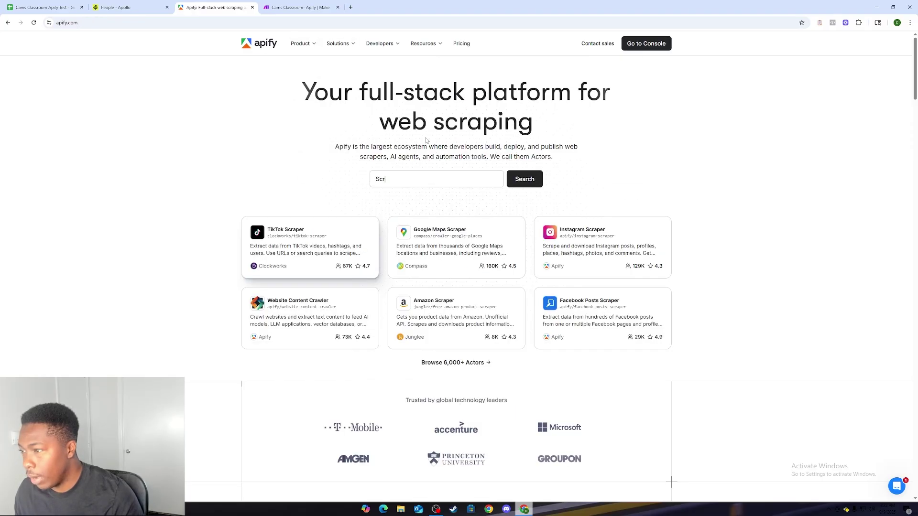
left_click(412, 176)
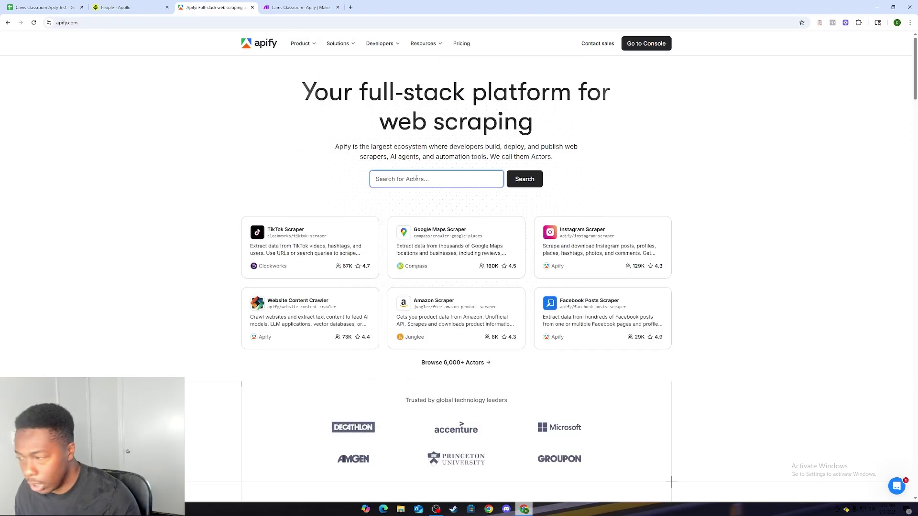
type("app")
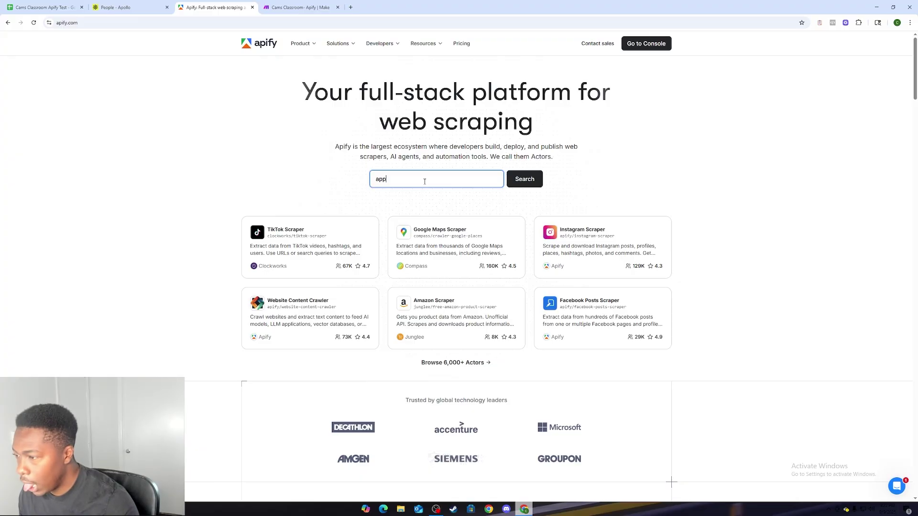
key("BackSpace")
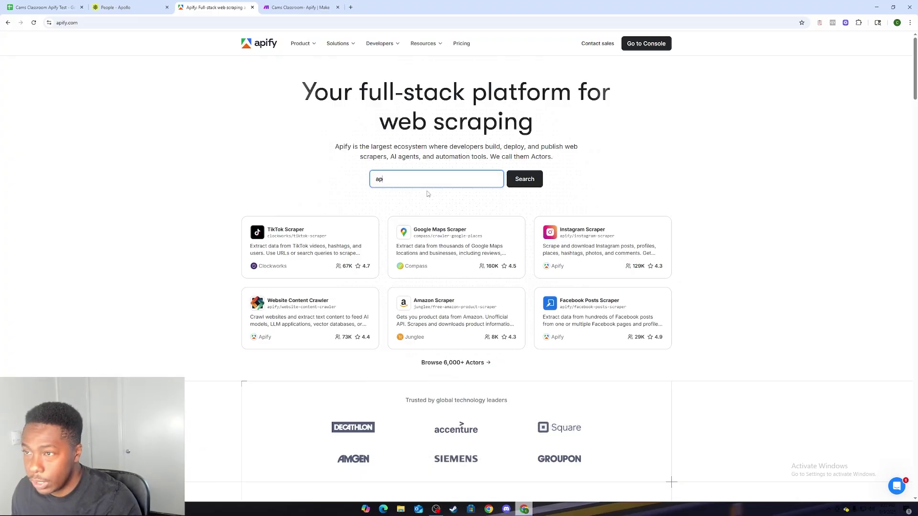
type("ollo")
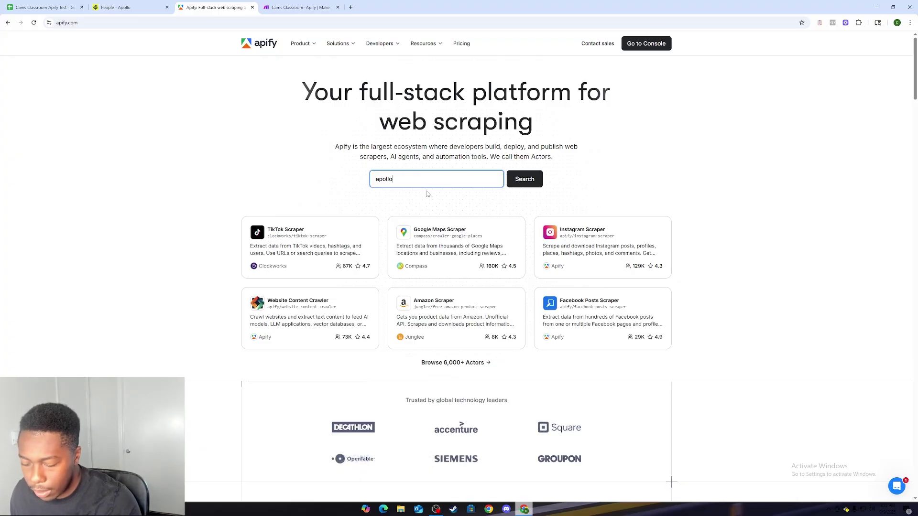
key("Return")
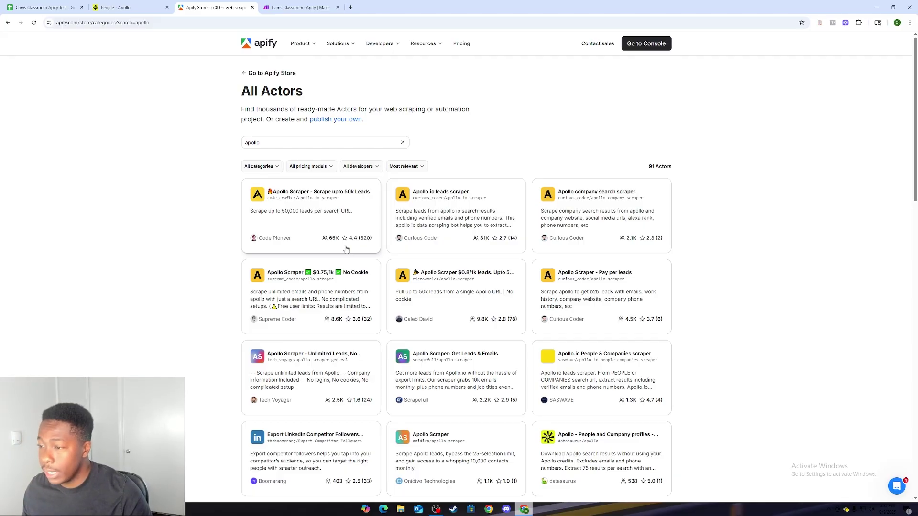
Open the "Apollo Scraper - Scrape upto 50k Leads" actor in the Apify Console and dismiss the new features notice.
left_click(356, 235)
scroll(354, 236, "down", 3)
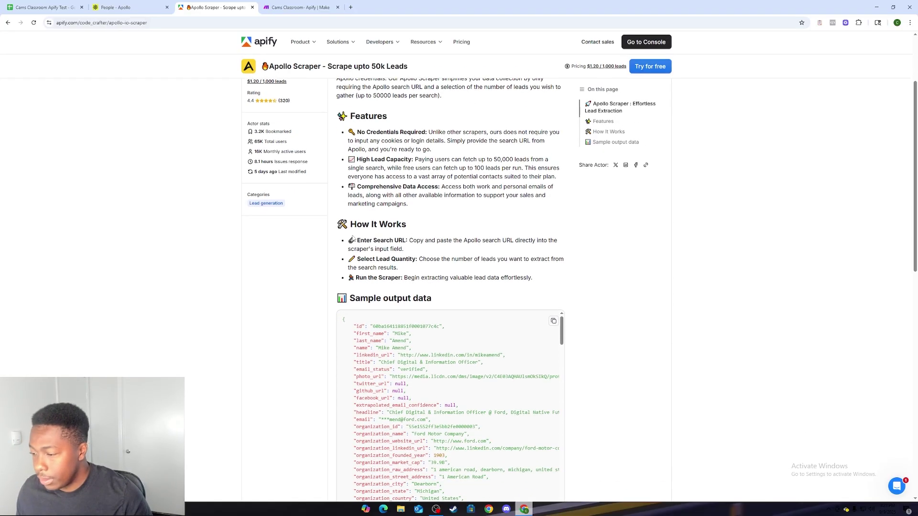
scroll(352, 238, "up", 2)
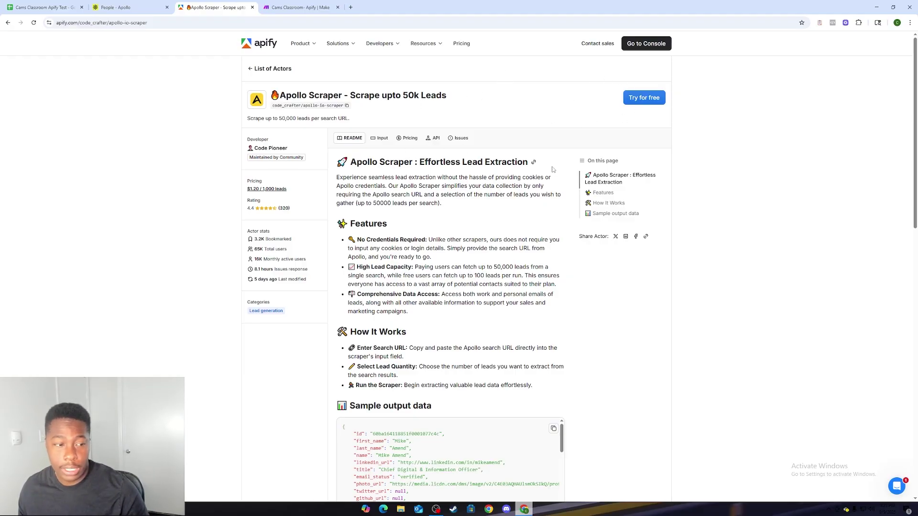
left_click(646, 43)
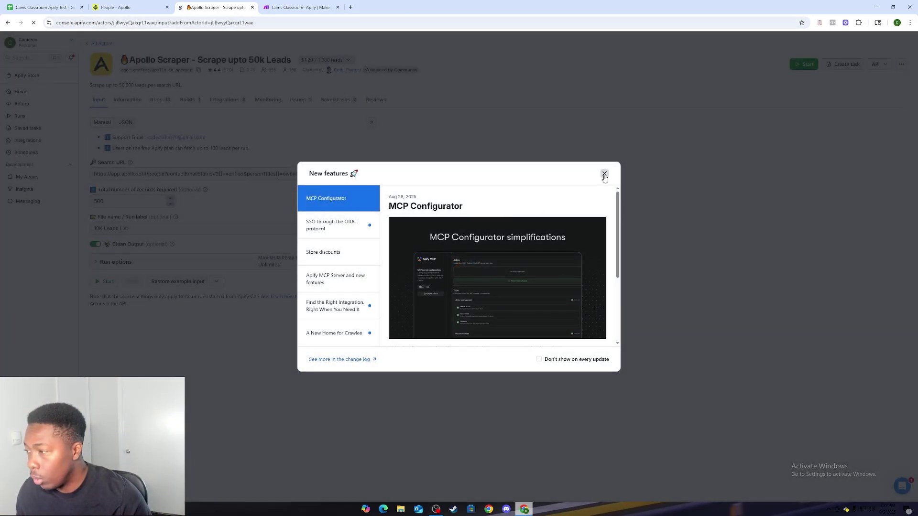
left_click(605, 173)
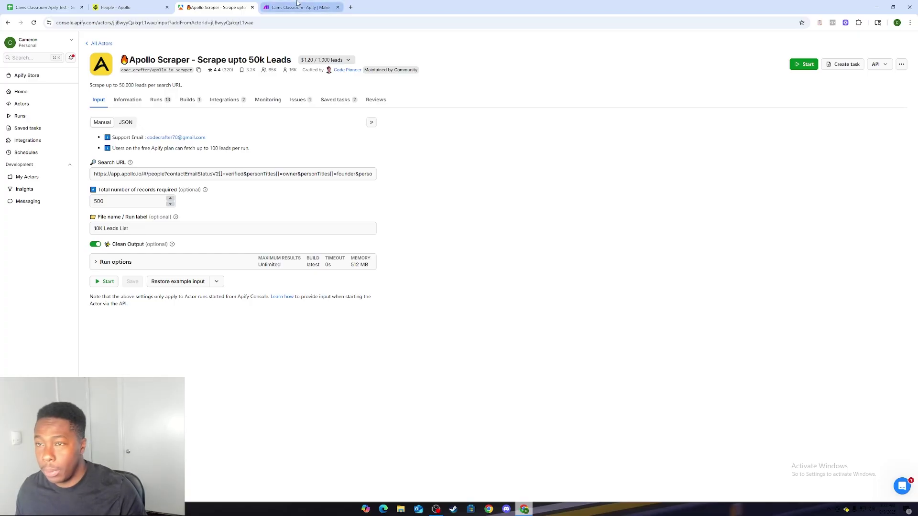
Check the Cams Classroom Apify Test spreadsheet, and in the Make scenario spread the three modules out along the upper canvas.
left_click(43, 7)
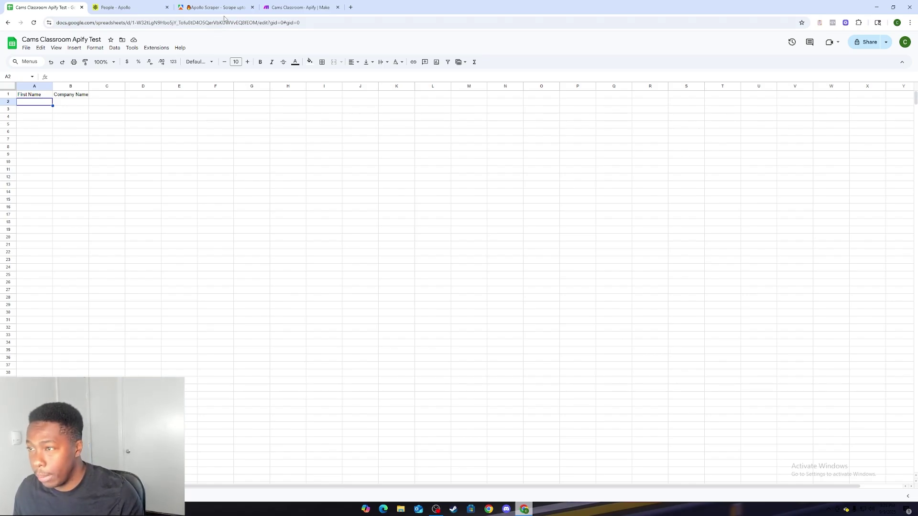
left_click(304, 6)
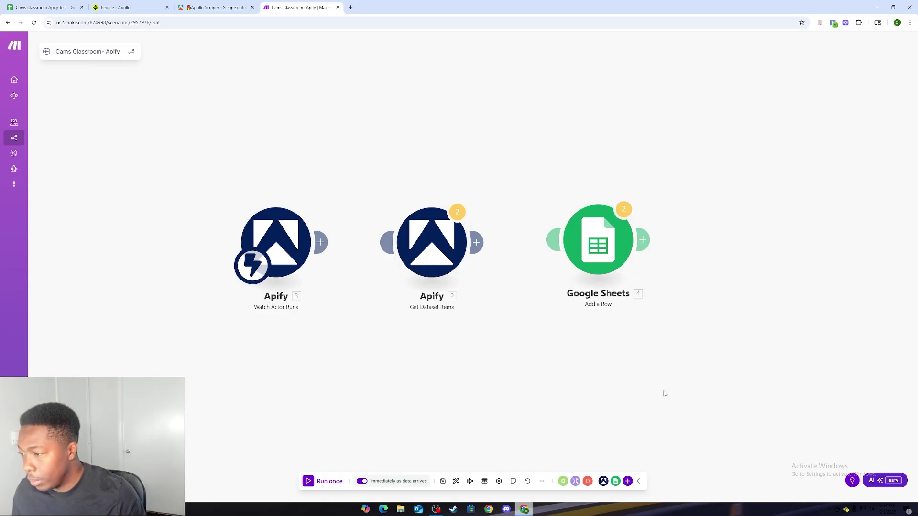
left_click_drag(459, 256, 493, 127)
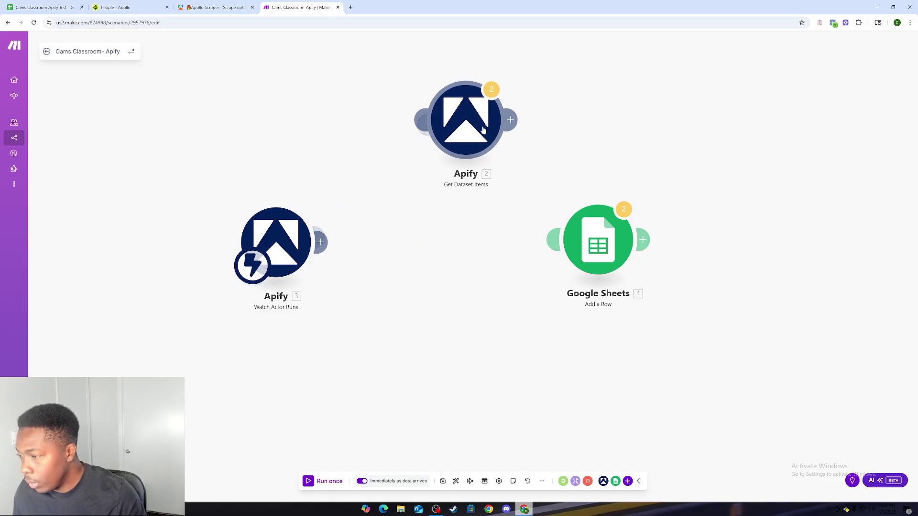
left_click_drag(587, 257, 700, 128)
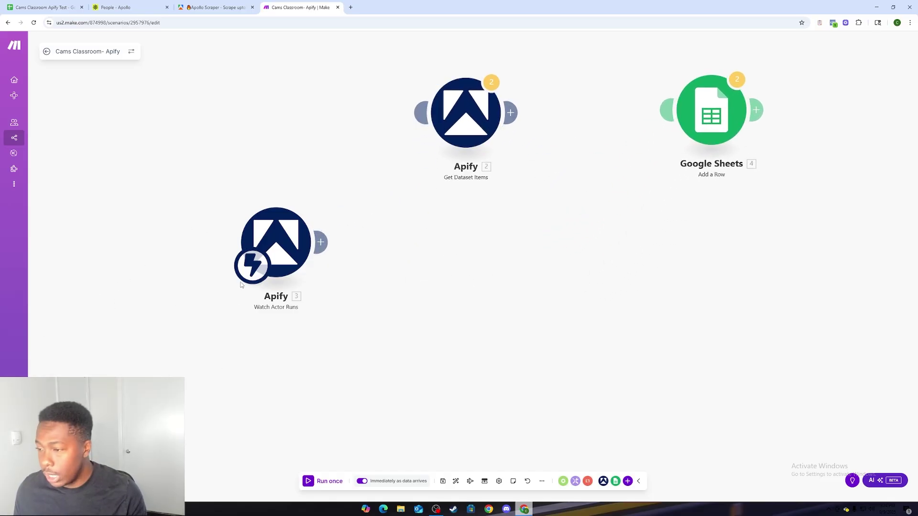
left_click_drag(273, 243, 222, 137)
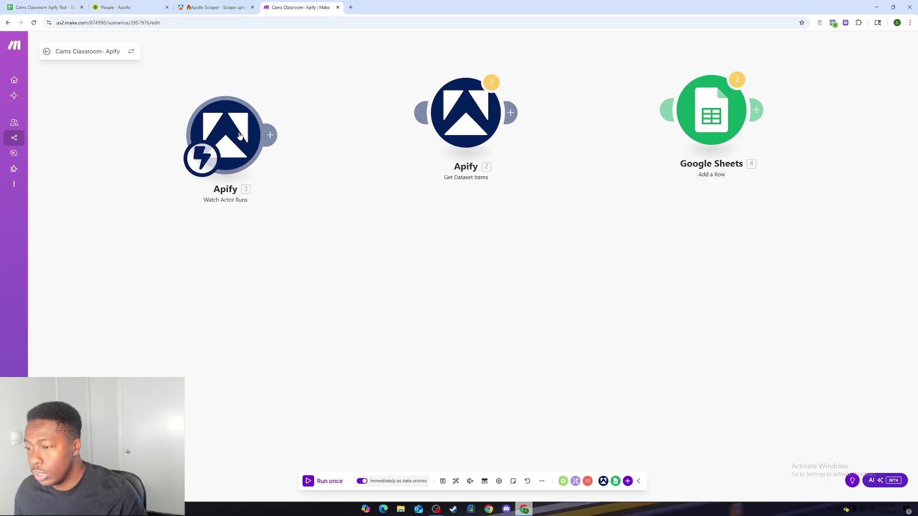
left_click_drag(240, 135, 235, 134)
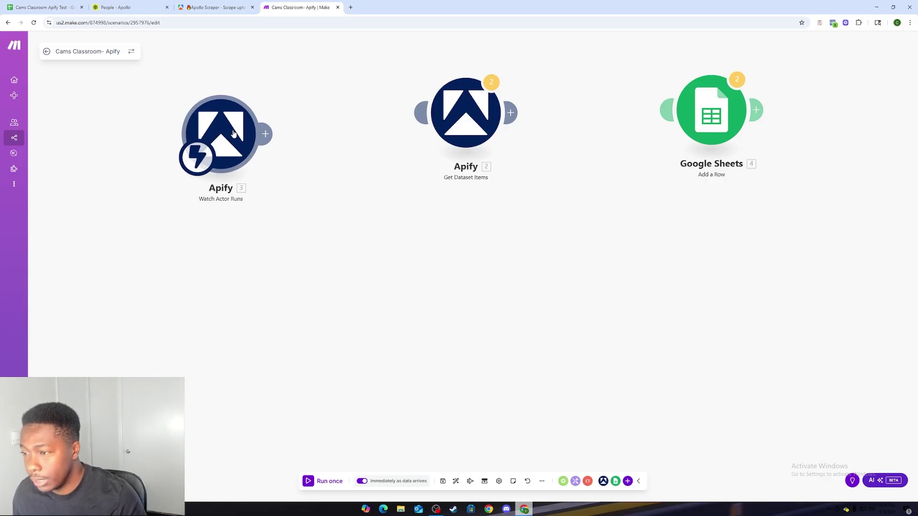
Add an empty module below Watch Actor Runs, viewing the available Apify modules without choosing one.
left_click(280, 319)
left_click(302, 318)
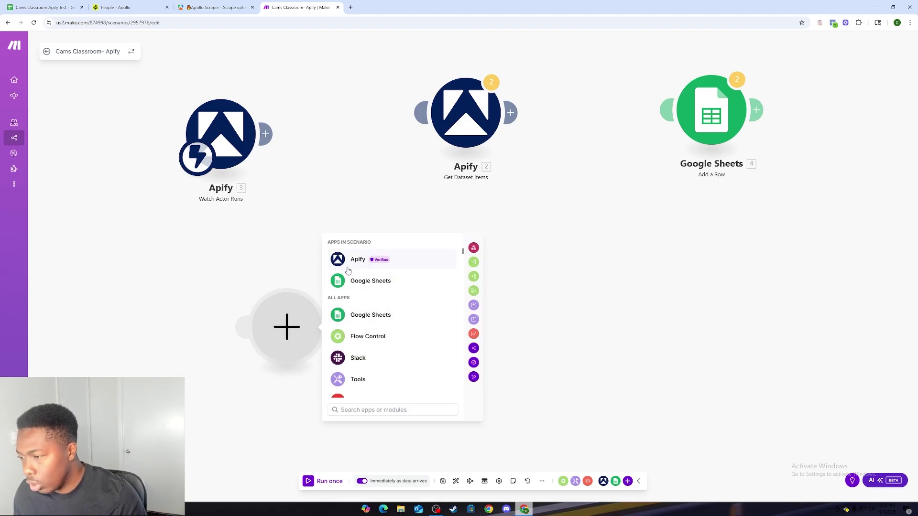
left_click(364, 259)
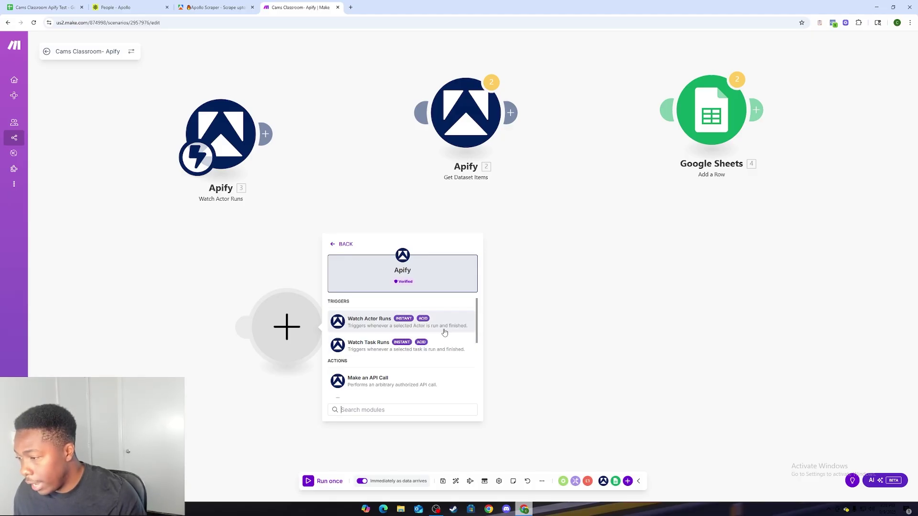
left_click(259, 285)
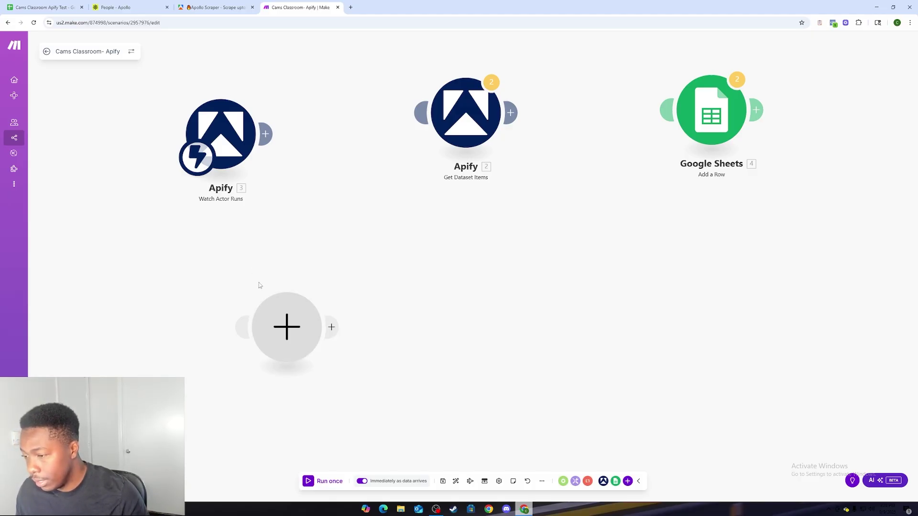
left_click_drag(283, 358, 215, 372)
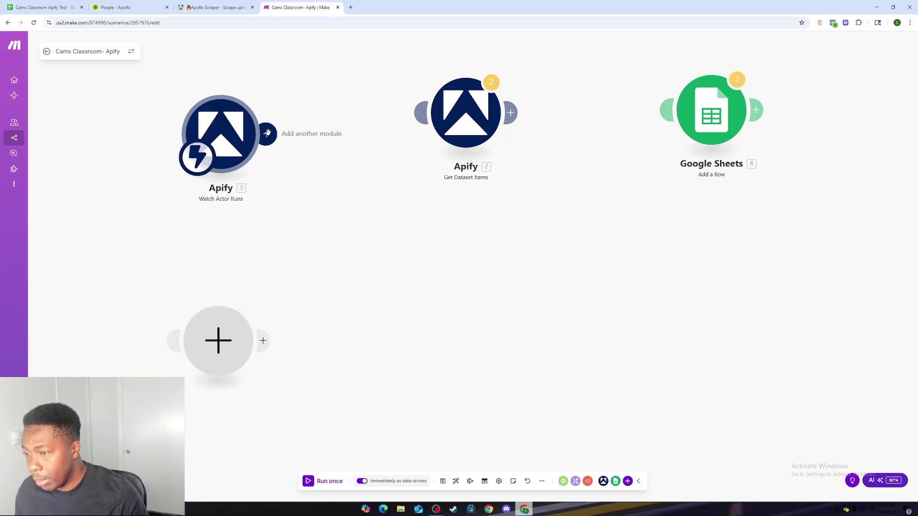
Reposition the Watch Actor Runs module directly above the empty module, checking the Apollo Scraper's input page in Apify along the way.
left_click_drag(268, 134, 288, 203)
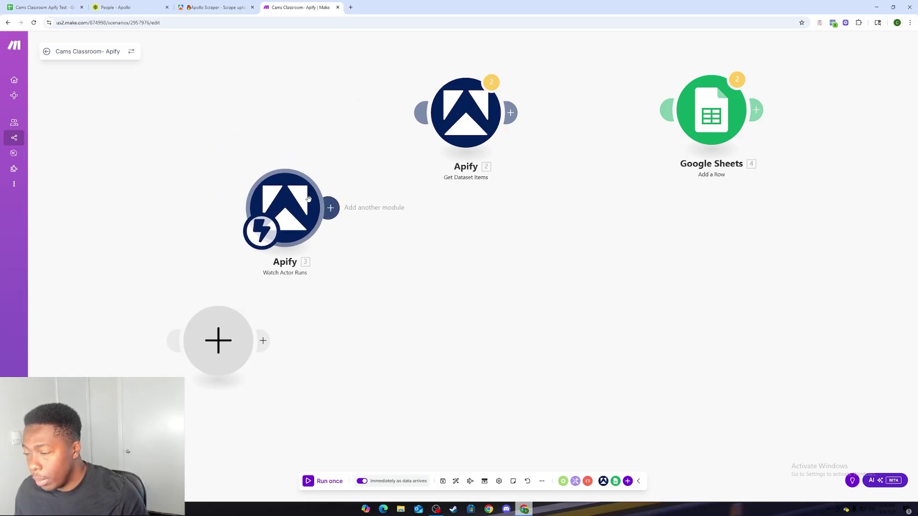
left_click(215, 7)
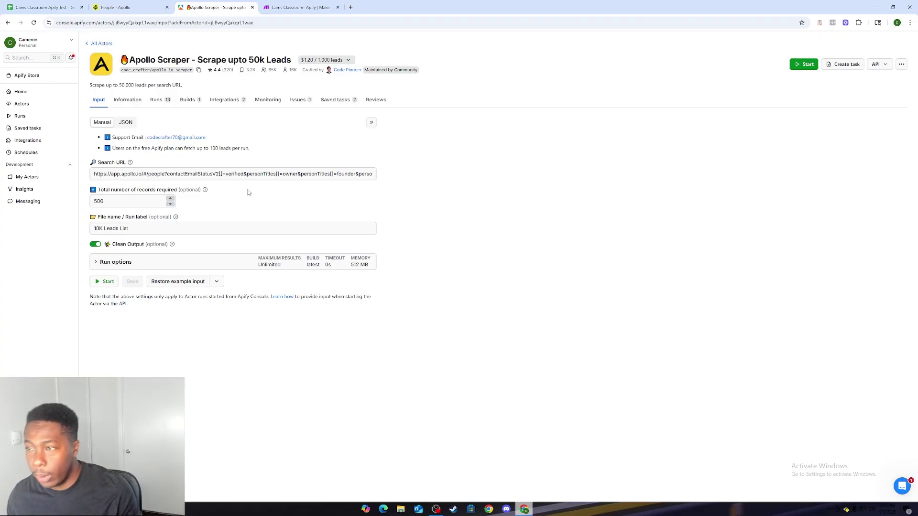
left_click(299, 7)
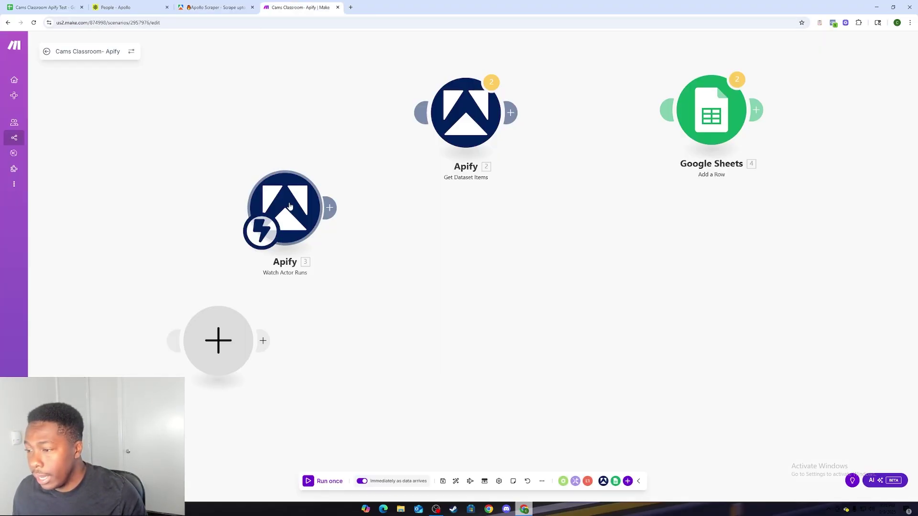
left_click_drag(264, 218, 263, 143)
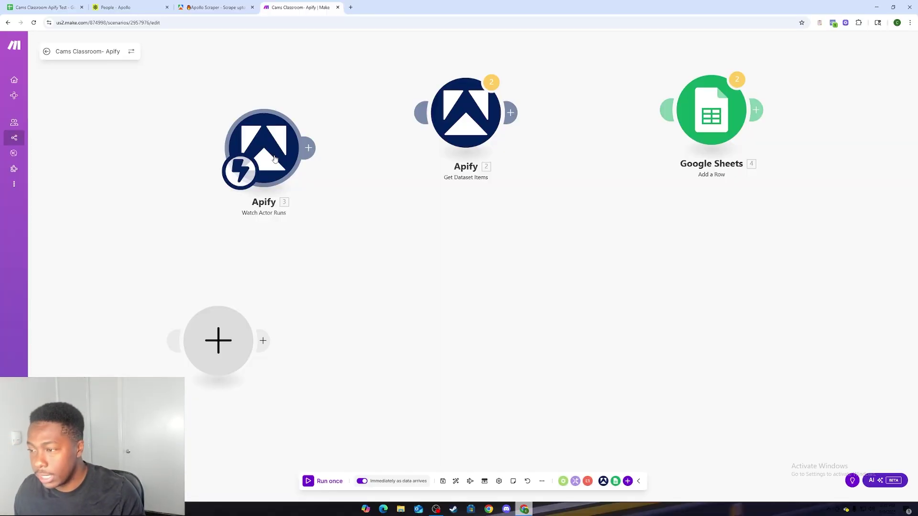
left_click_drag(276, 159, 233, 168)
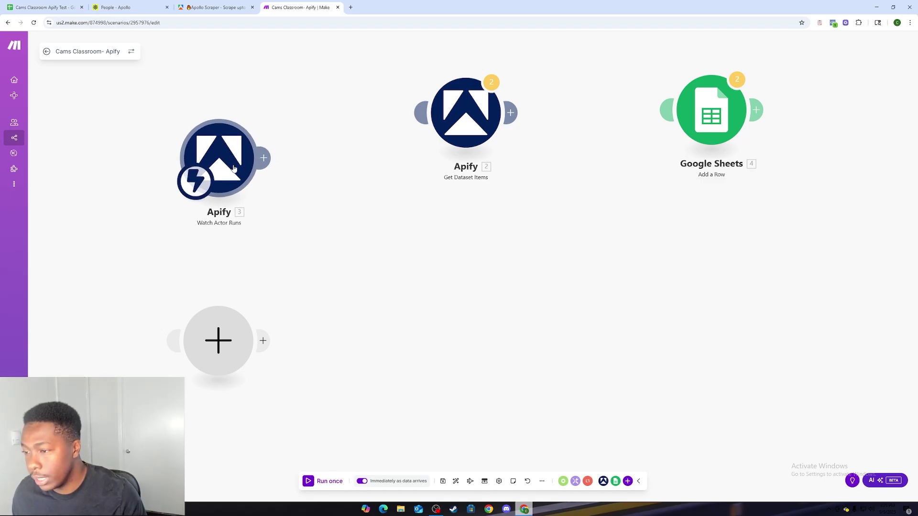
Open the Watch Actor Runs module's settings and check which webhooks are available.
left_click(234, 168)
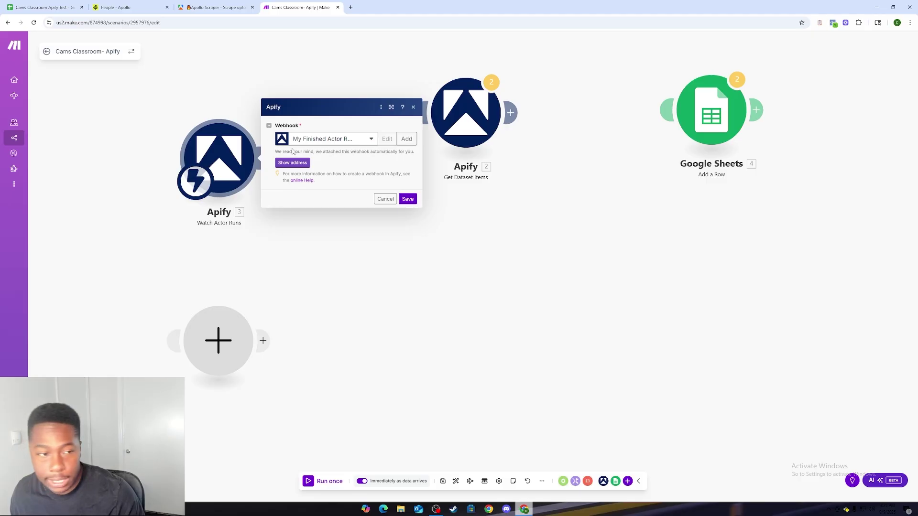
left_click(348, 139)
left_click(386, 183)
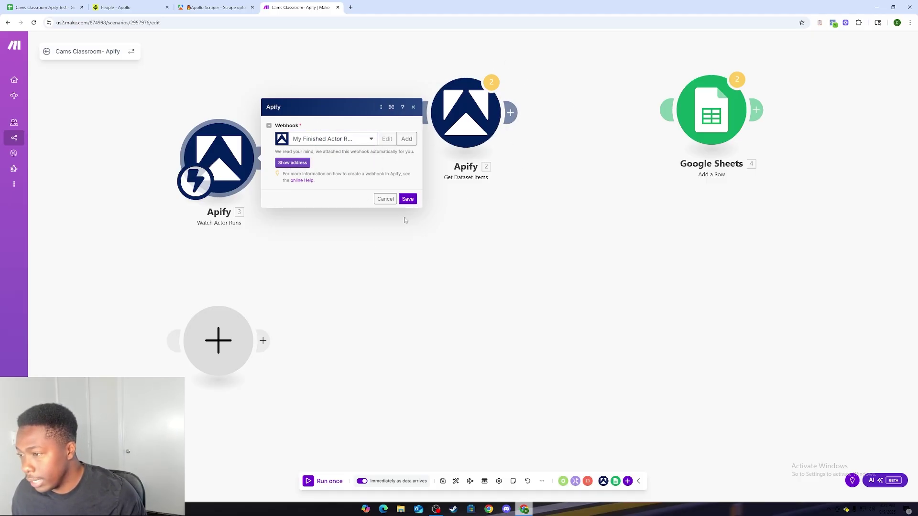
View the actors selectable for a new Watch Actor Runs webhook, checking the Apollo and Apify pages, and close the form without creating one.
left_click(404, 139)
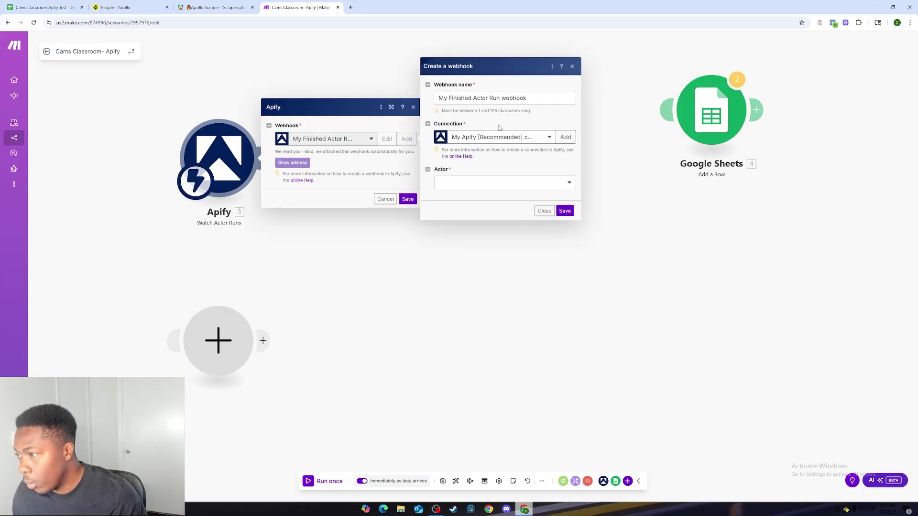
left_click(453, 183)
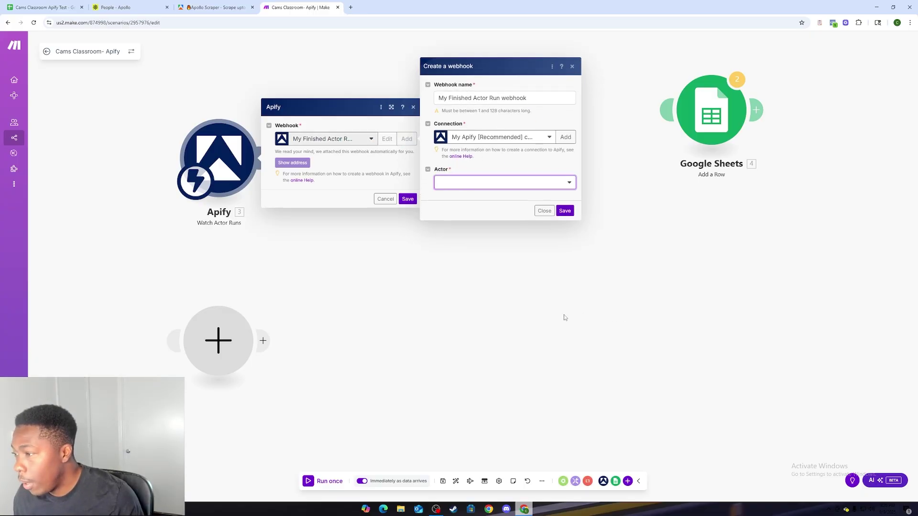
left_click(453, 184)
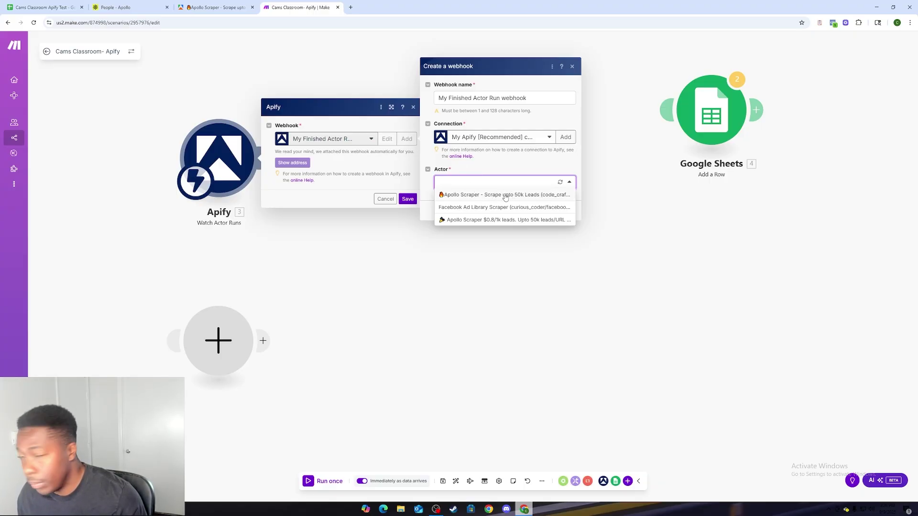
left_click(125, 6)
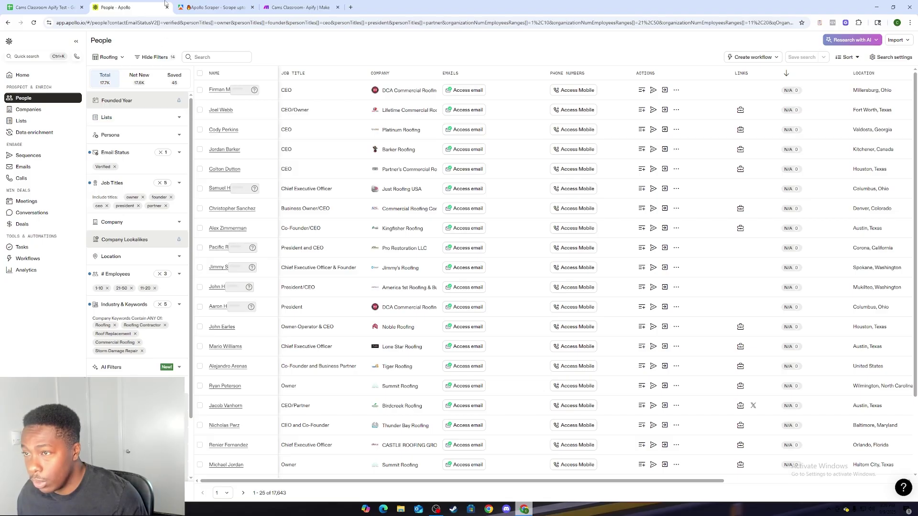
left_click(189, 5)
left_click(277, 5)
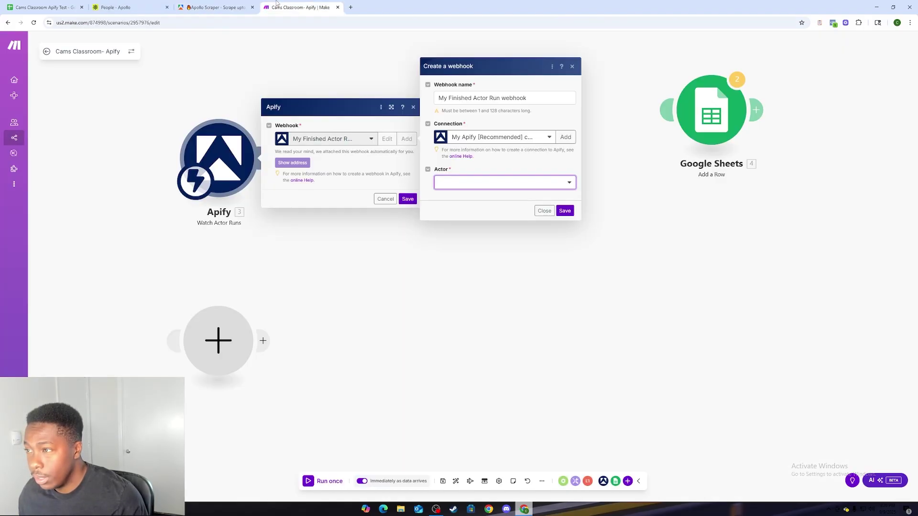
left_click(477, 180)
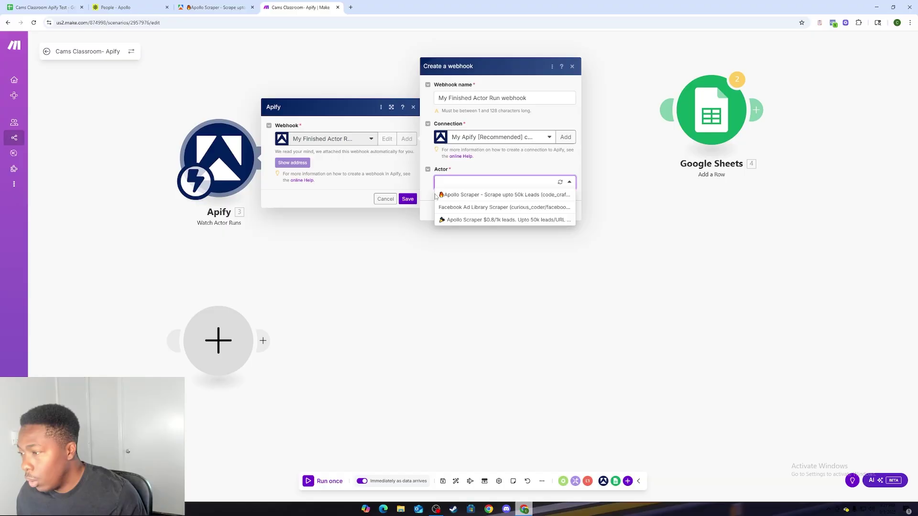
left_click(572, 66)
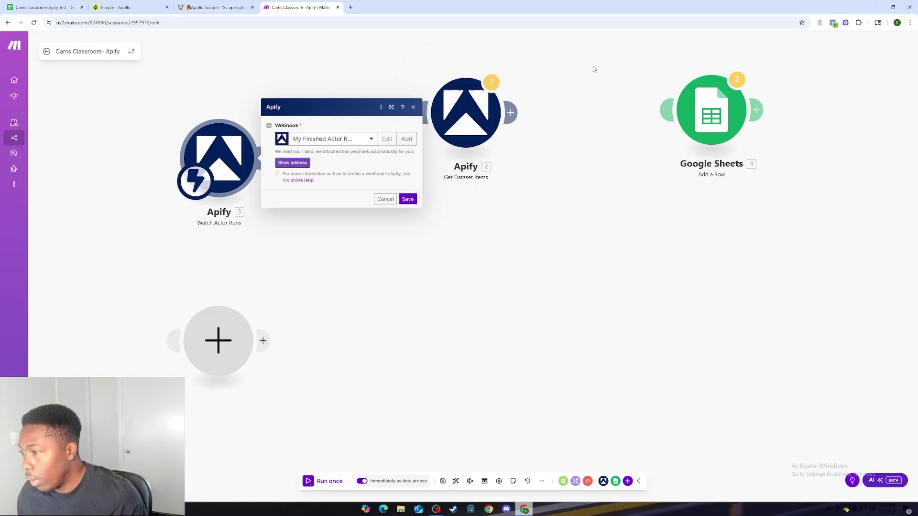
Reveal the Watch Actor Runs webhook address and examine the Apollo Scraper's integrations and the options for adding one in Apify.
left_click(305, 164)
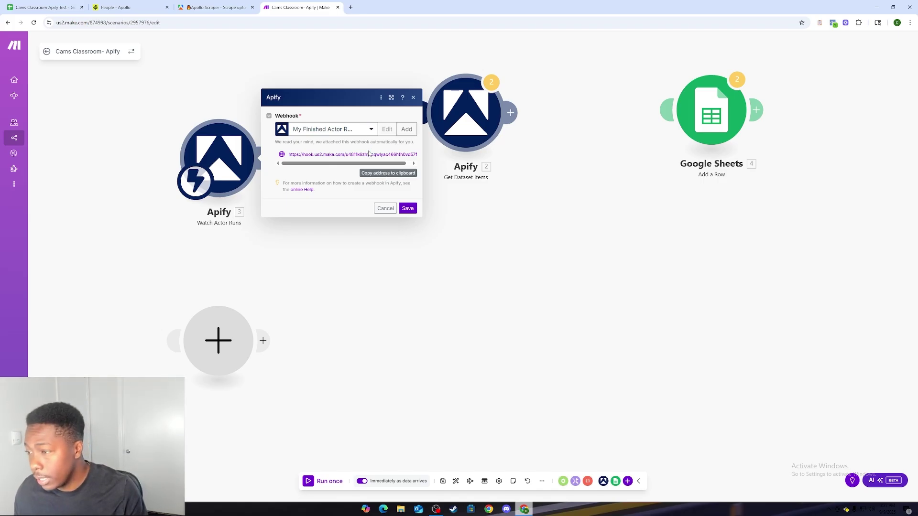
left_click(211, 3)
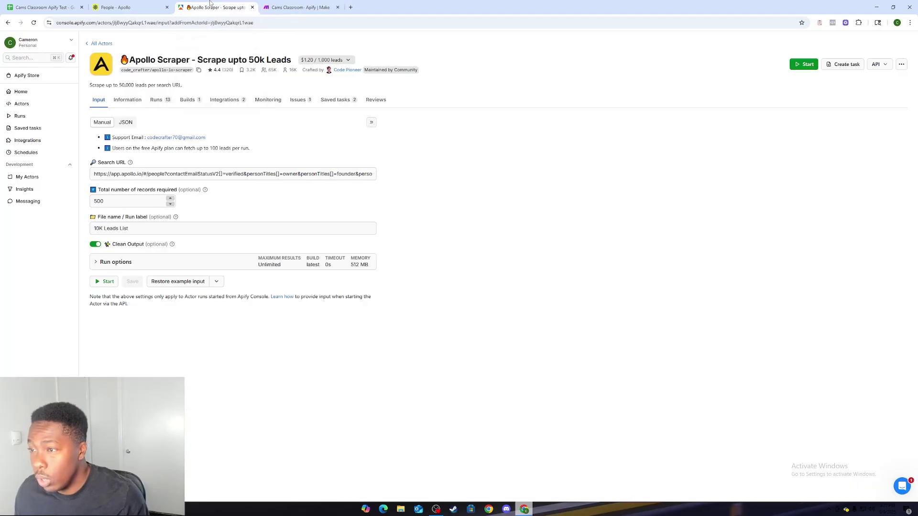
left_click(229, 101)
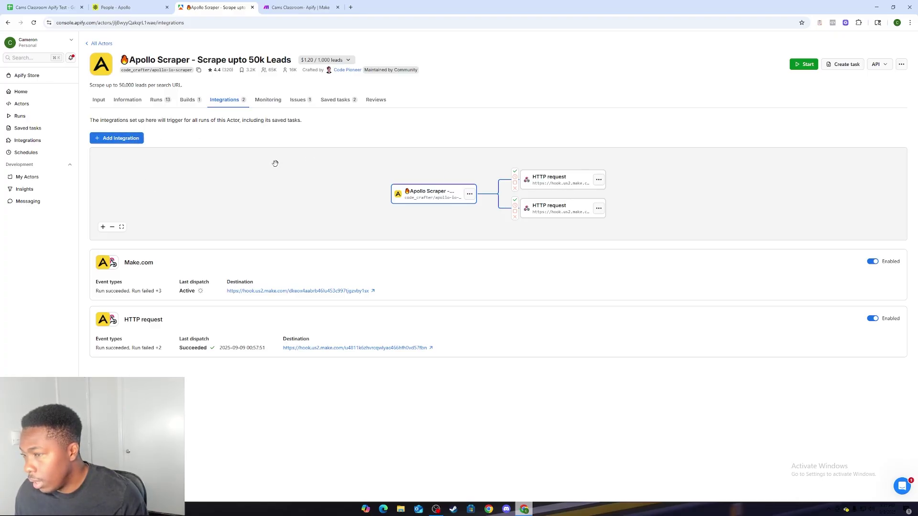
left_click(132, 140)
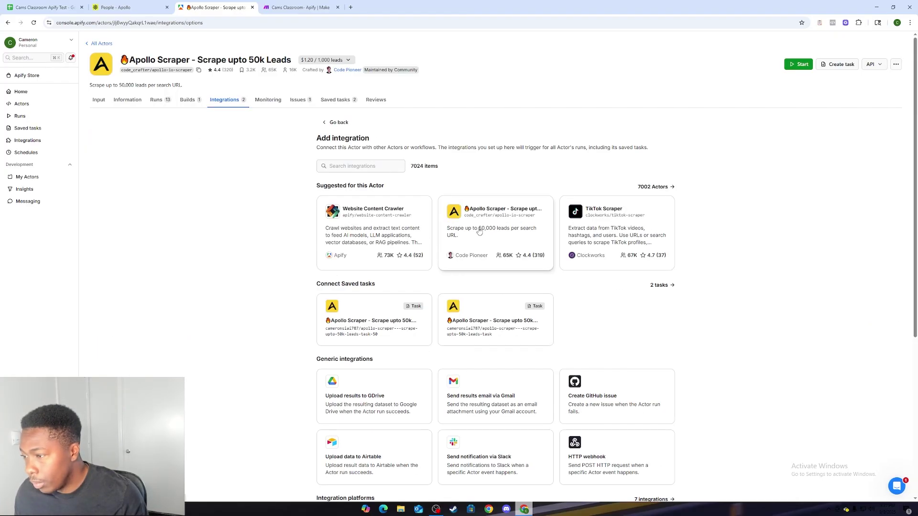
left_click(213, 100)
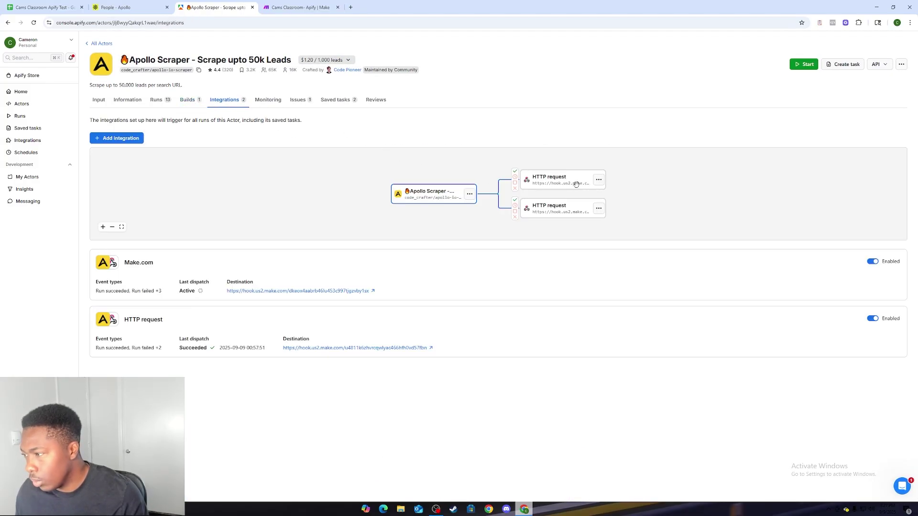
Open the Apollo Scraper's Make.com integration for editing and review its webhook URL and payload template.
left_click(597, 181)
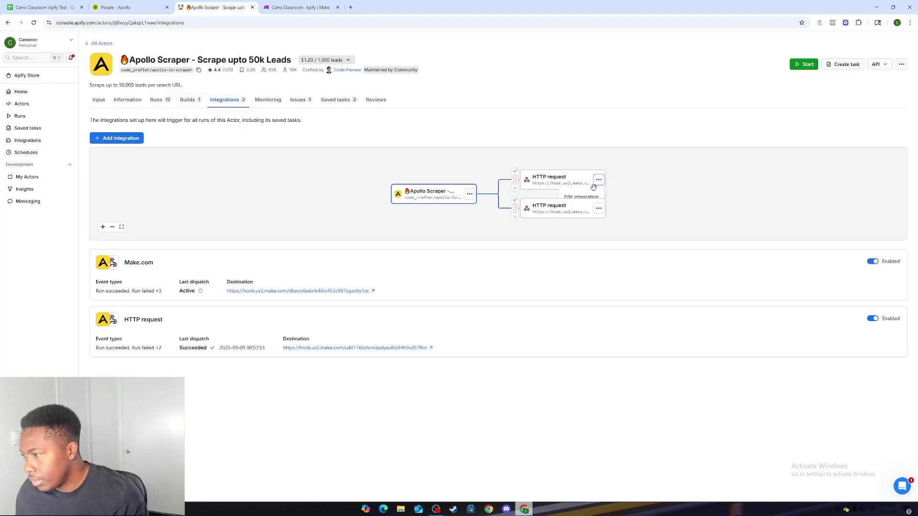
left_click(588, 197)
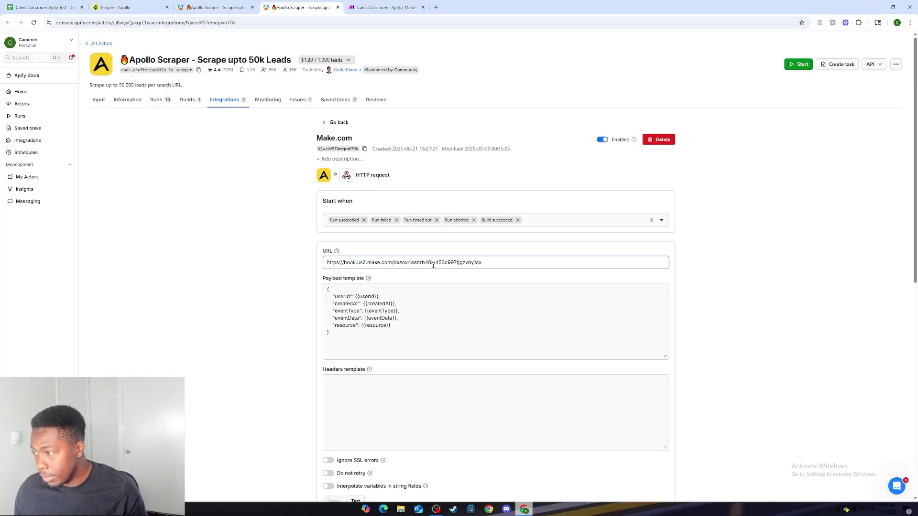
scroll(377, 324, "down", 2)
left_click(377, 304)
scroll(375, 303, "up", 2)
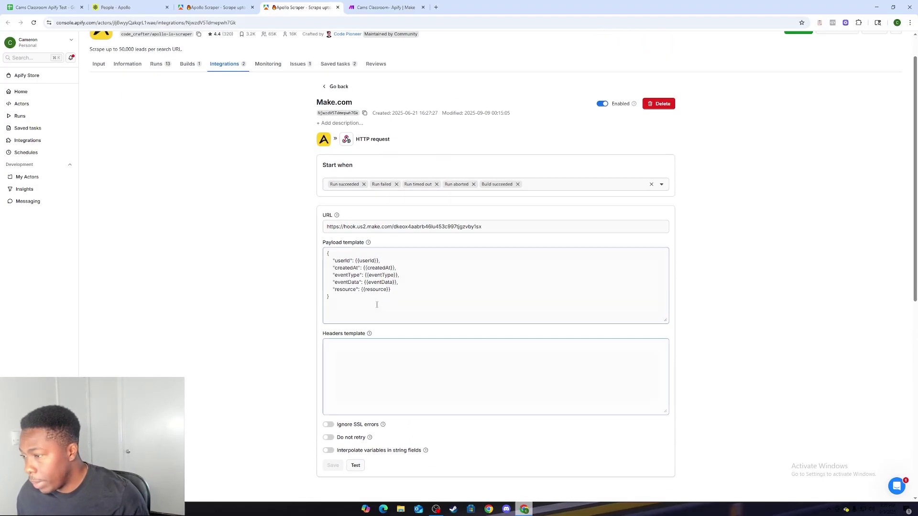
scroll(366, 349, "down", 3)
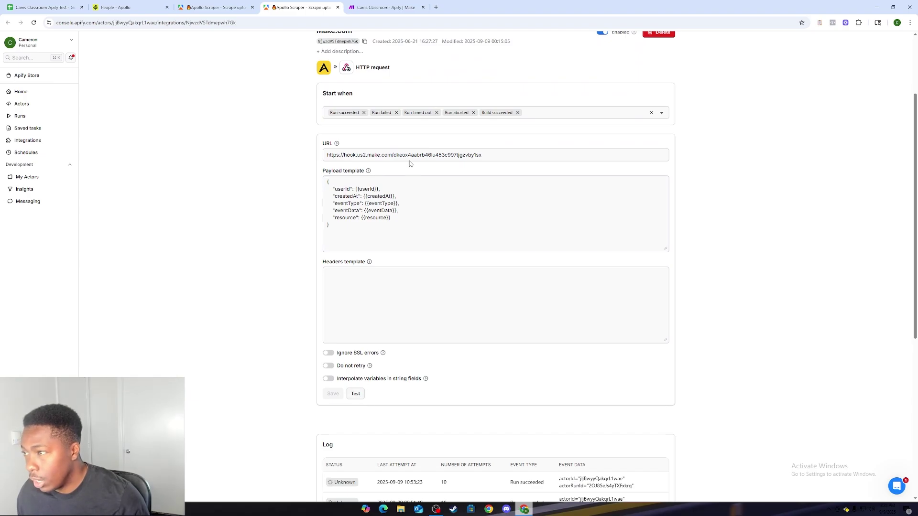
Save the Watch Actor Runs webhook settings in Make and run the scenario once.
left_click(401, 7)
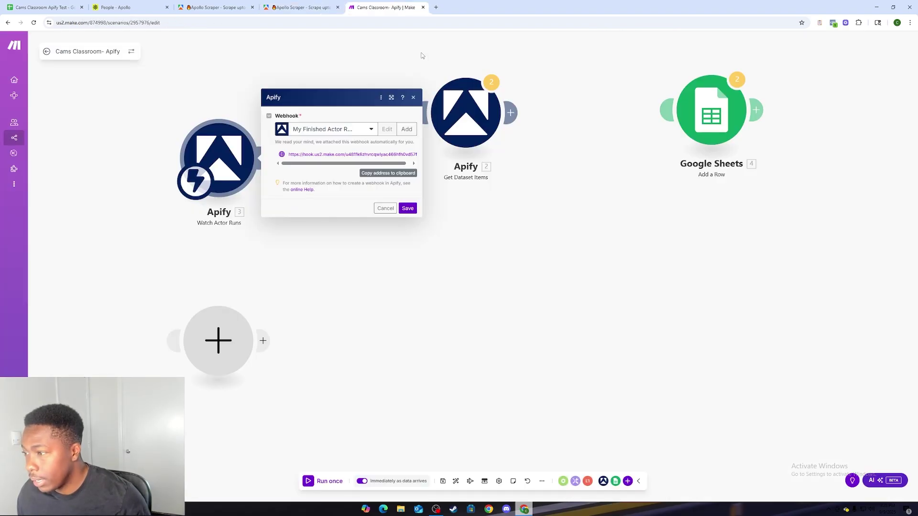
left_click(408, 209)
left_click(253, 162)
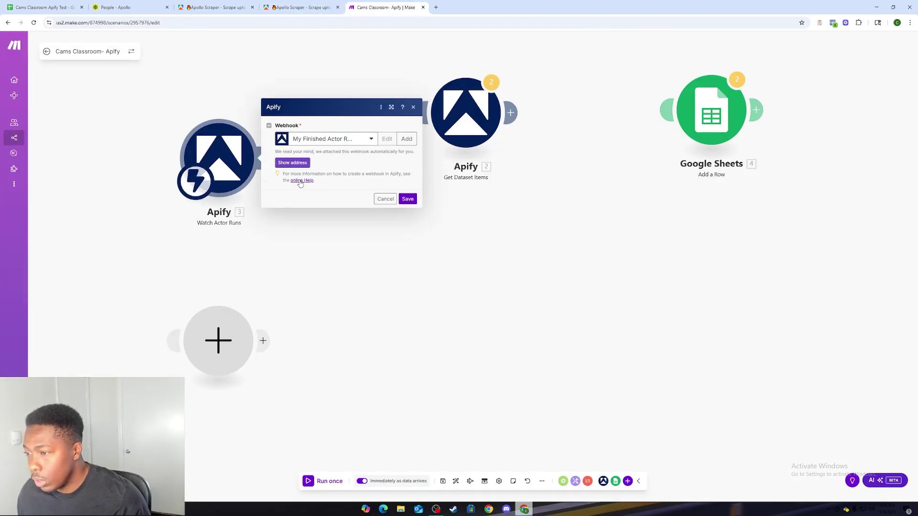
left_click(365, 259)
left_click(321, 482)
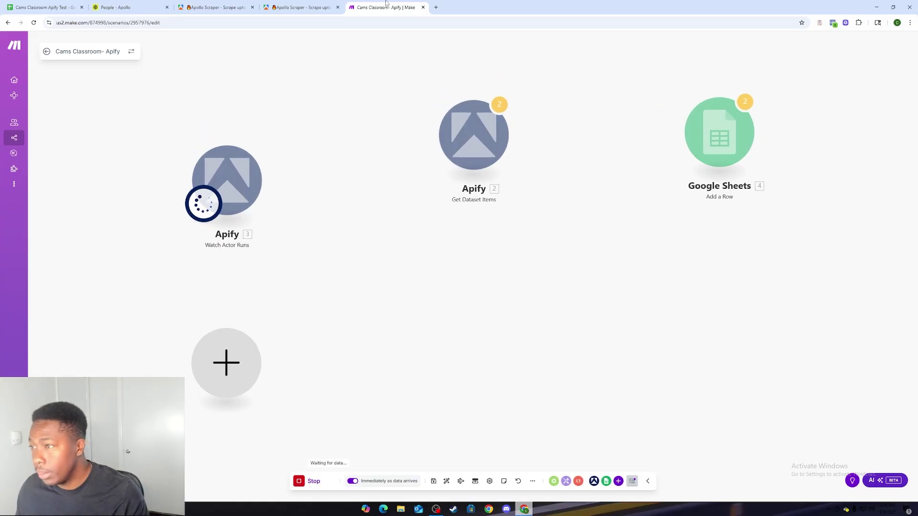
Try to trigger the waiting Make scenario with a test of the Make.com integration in Apify.
left_click(301, 7)
left_click(355, 394)
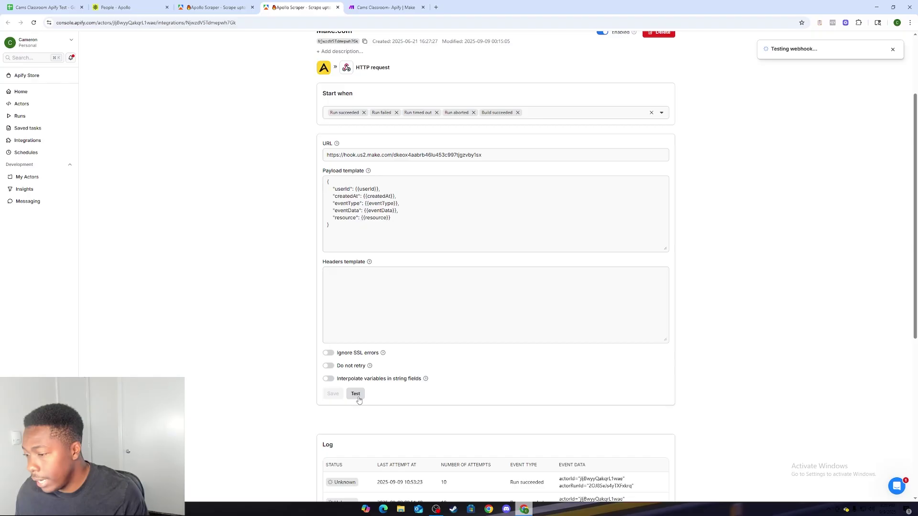
left_click(369, 7)
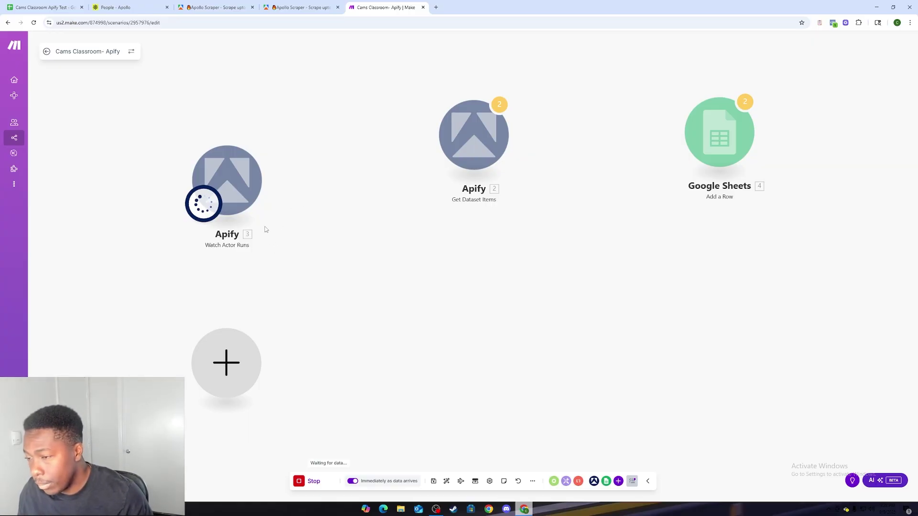
Return to the Apollo Scraper's integrations in Apify and open the second HTTP request integration for editing.
left_click(298, 7)
scroll(275, 132, "up", 1)
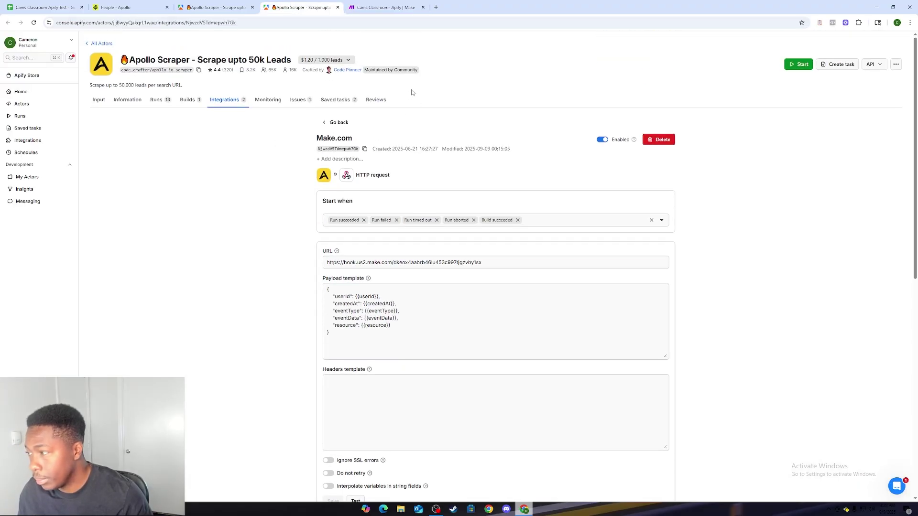
left_click(229, 102)
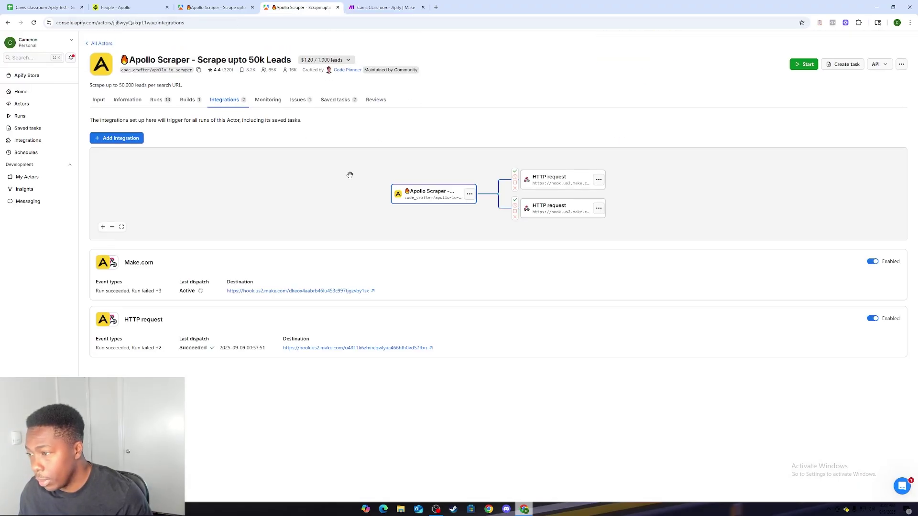
left_click(599, 209)
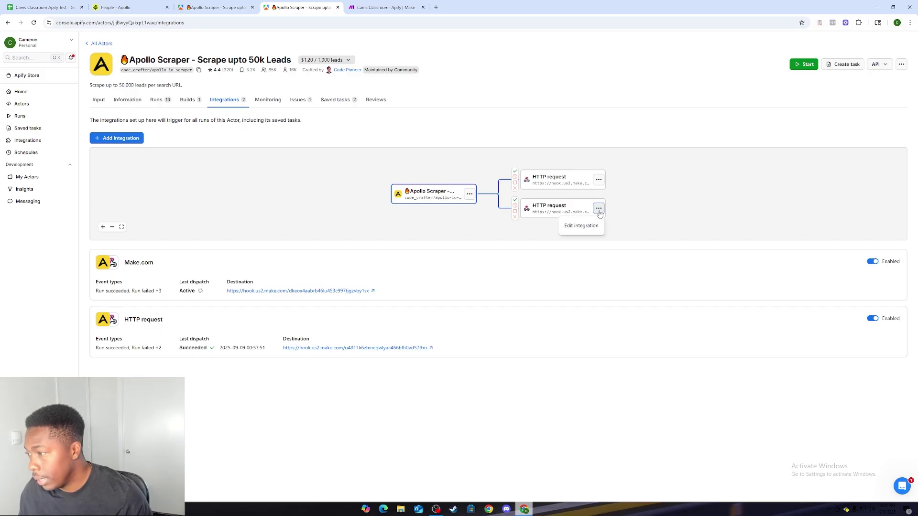
left_click(583, 226)
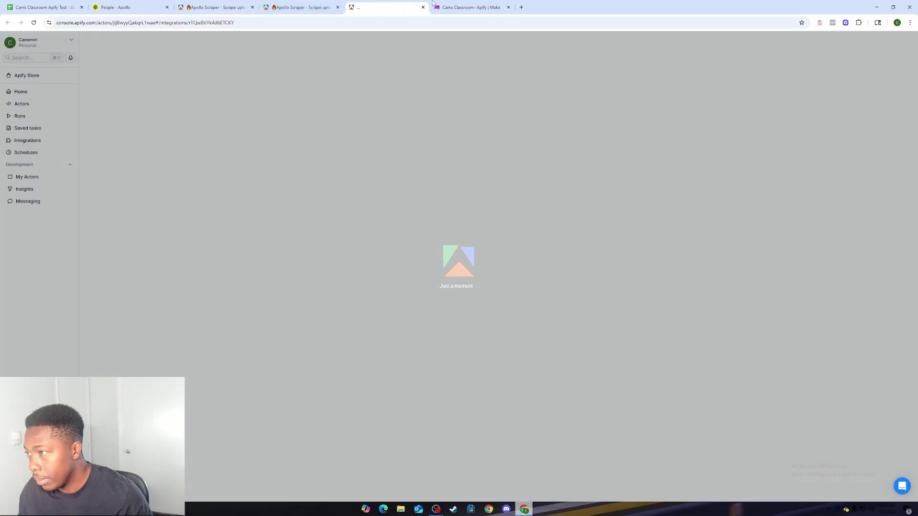
Stop the waiting run of the Make scenario and run it once again.
left_click(434, 5)
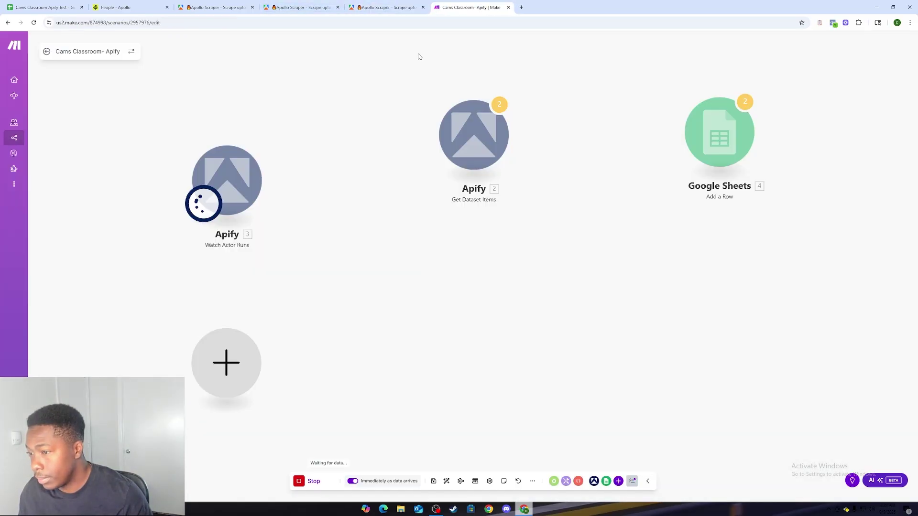
left_click(299, 481)
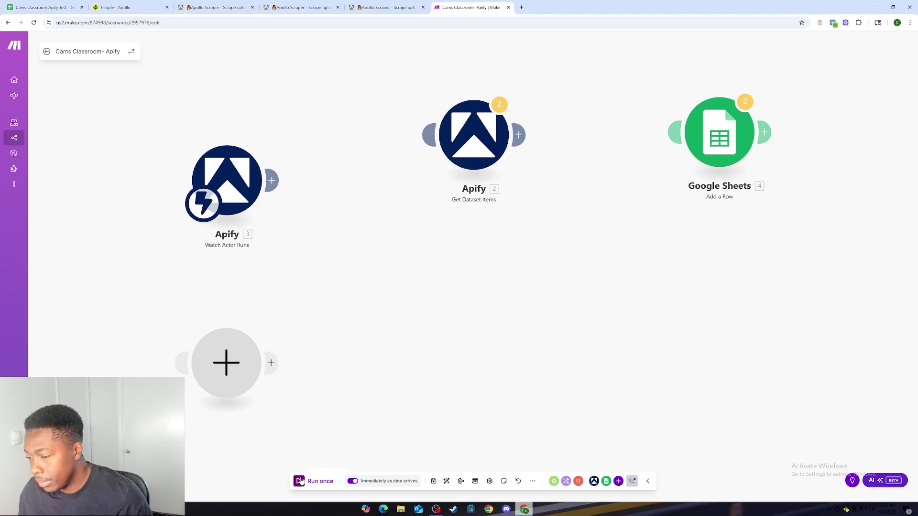
left_click(300, 481)
Send a test webhook from the unnamed HTTP request integration in Apify and check the Watch Actor Runs result in Make.
left_click(387, 7)
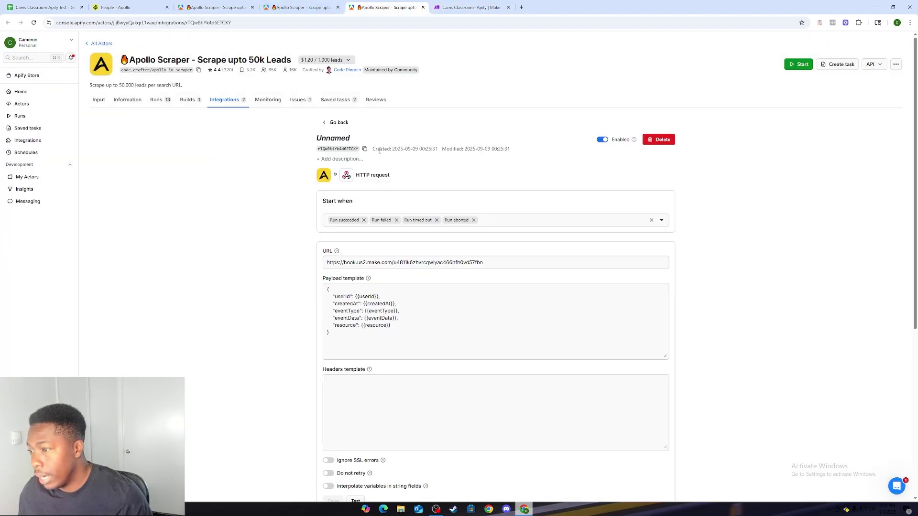
scroll(428, 276, "down", 3)
left_click(355, 393)
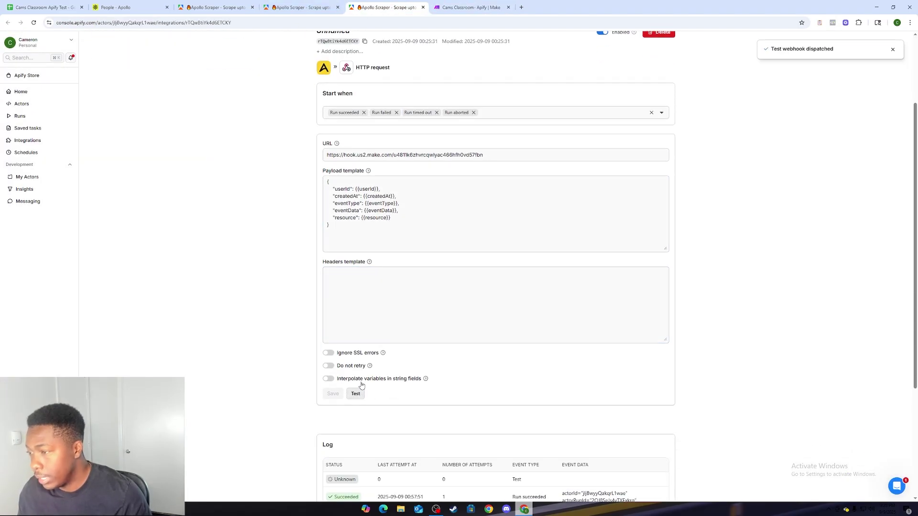
scroll(383, 286, "up", 1)
left_click(439, 5)
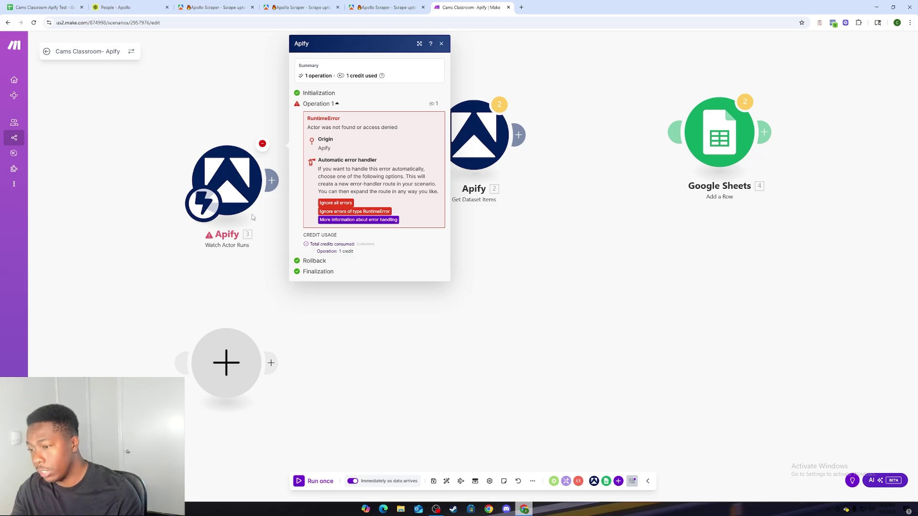
Close the Watch Actor Runs error details and move that module up in line with Get Dataset Items.
left_click(283, 316)
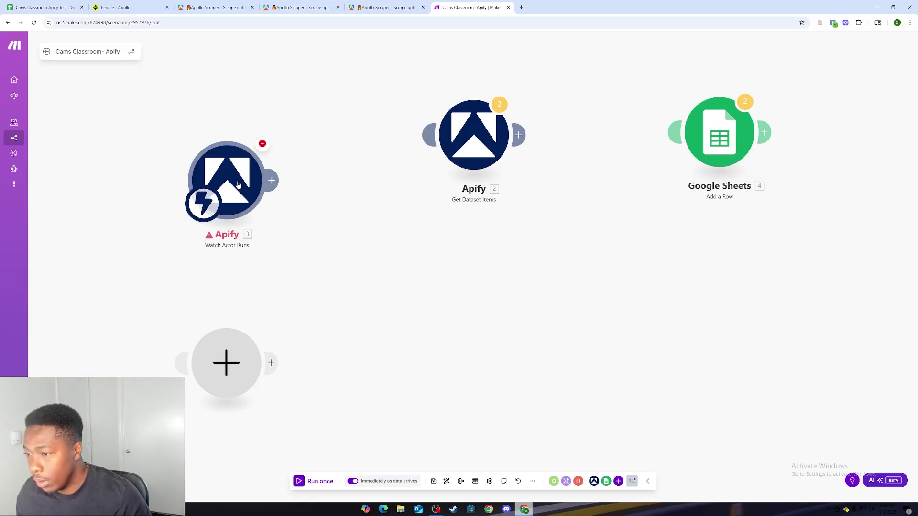
left_click_drag(248, 182, 243, 138)
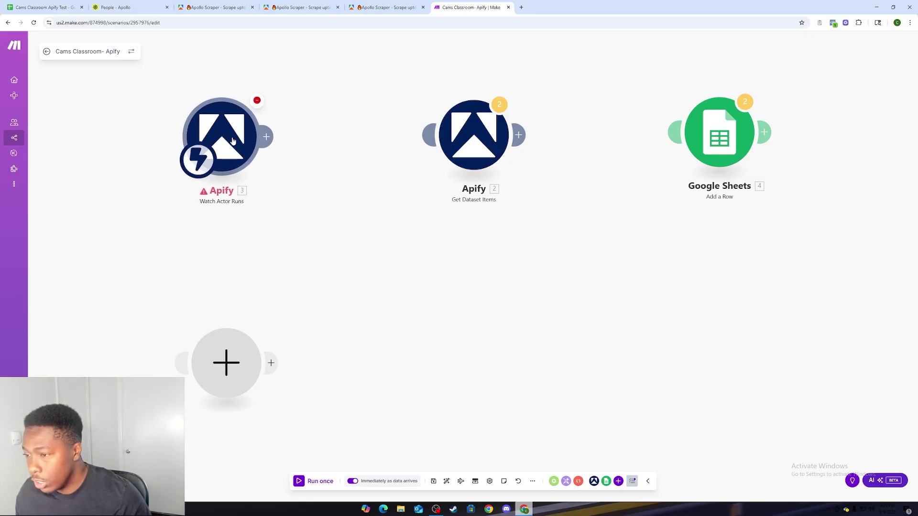
left_click(266, 137)
left_click_drag(292, 123, 314, 154)
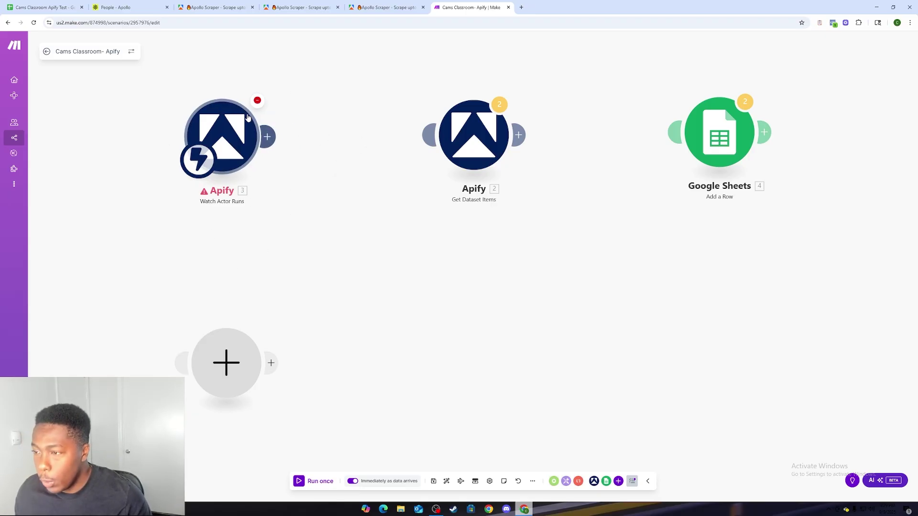
Open the Apollo Scraper's input in Apify and copy the URL of the people search from Apollo.
left_click(387, 5)
left_click(336, 50)
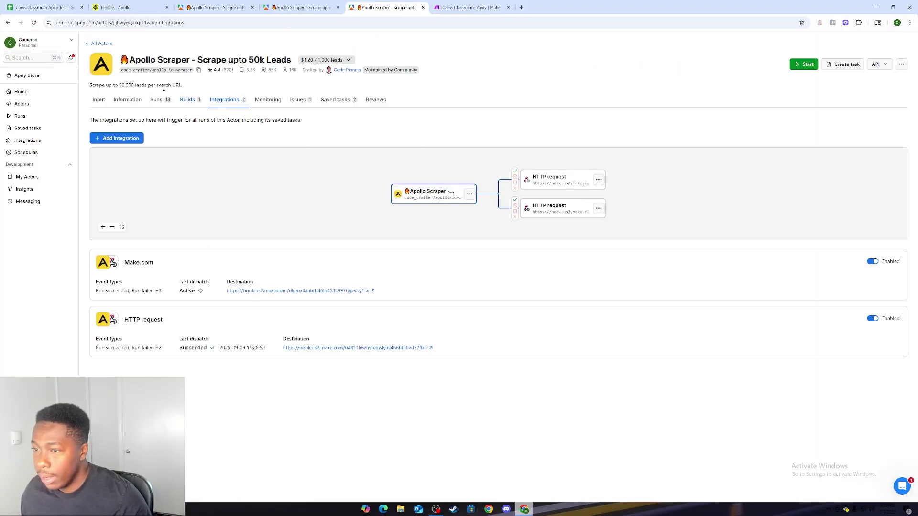
left_click(98, 99)
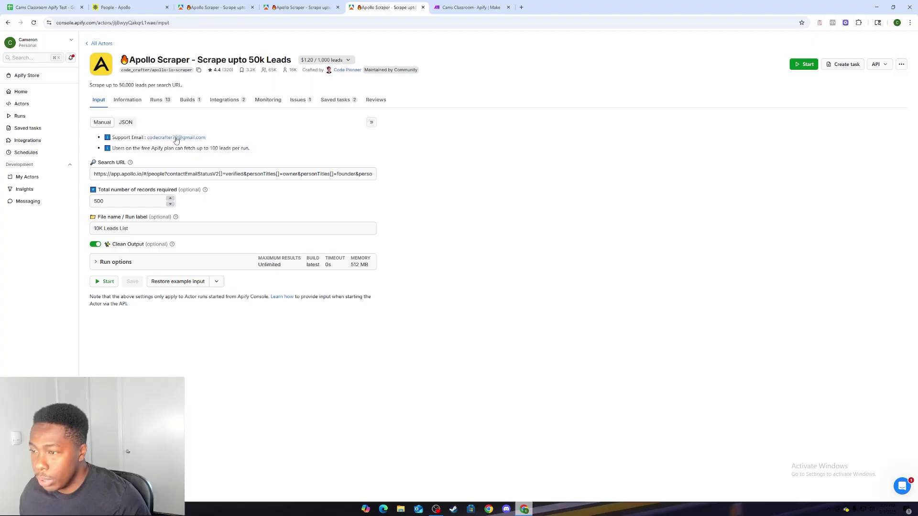
left_click(167, 175)
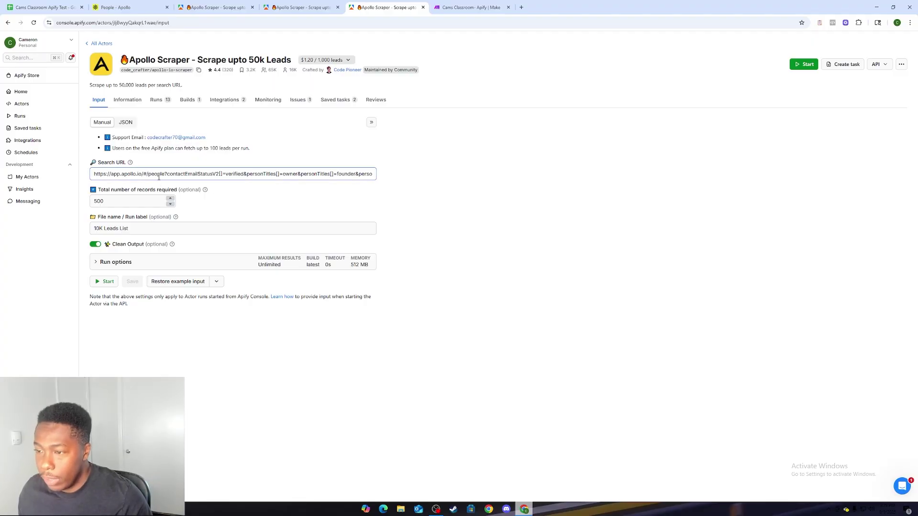
left_click(144, 7)
left_click(179, 23)
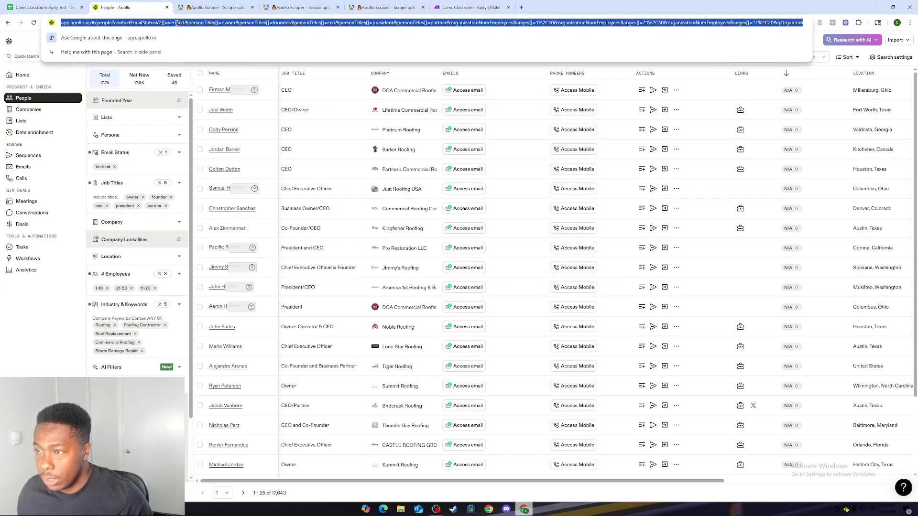
right_click(177, 24)
left_click(197, 91)
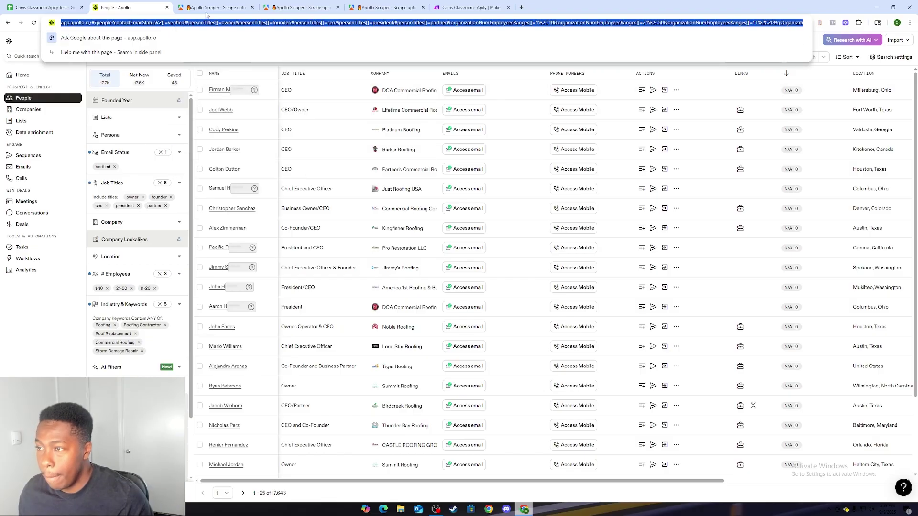
Close the duplicate Apollo Scraper tabs, keeping only the one that shows the actor's input.
left_click(215, 7)
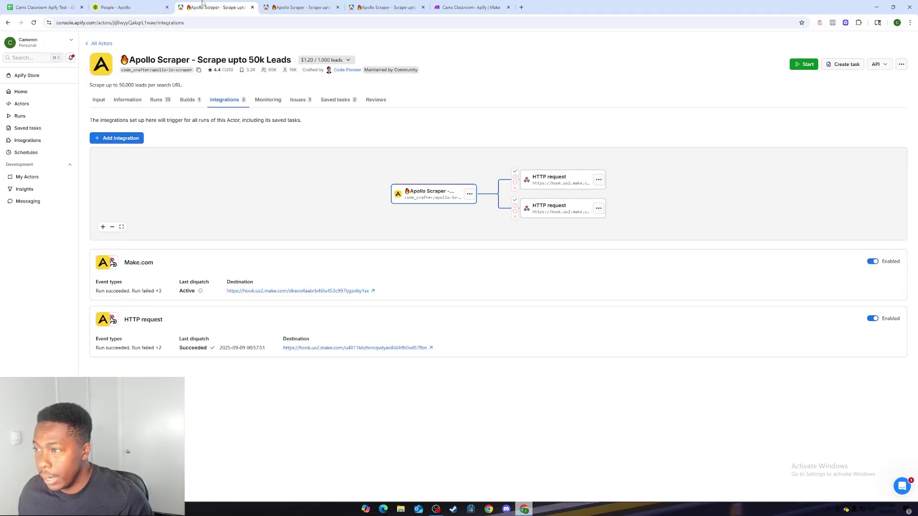
left_click(253, 8)
left_click(263, 8)
left_click(246, 10)
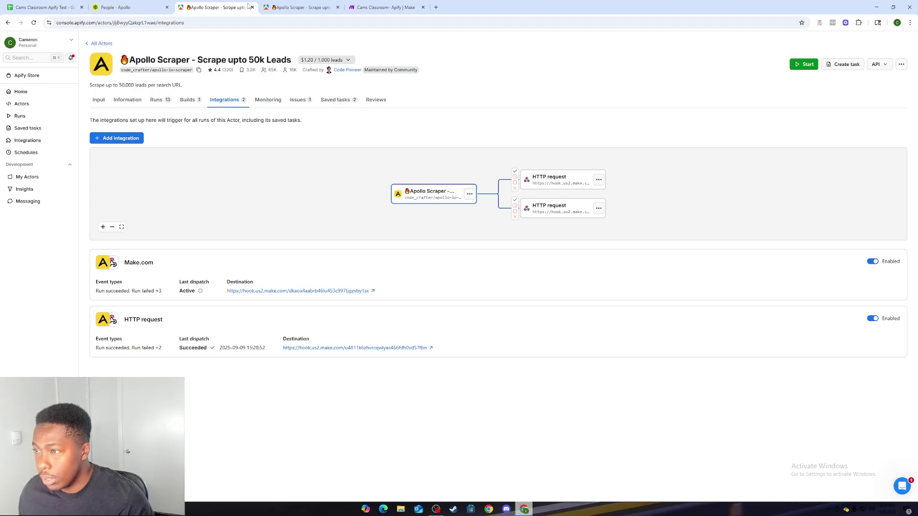
left_click(252, 7)
Replace the Apollo Scraper's Search URL with the copied Apollo people search URL and recheck it against the Apollo page.
left_click(153, 174)
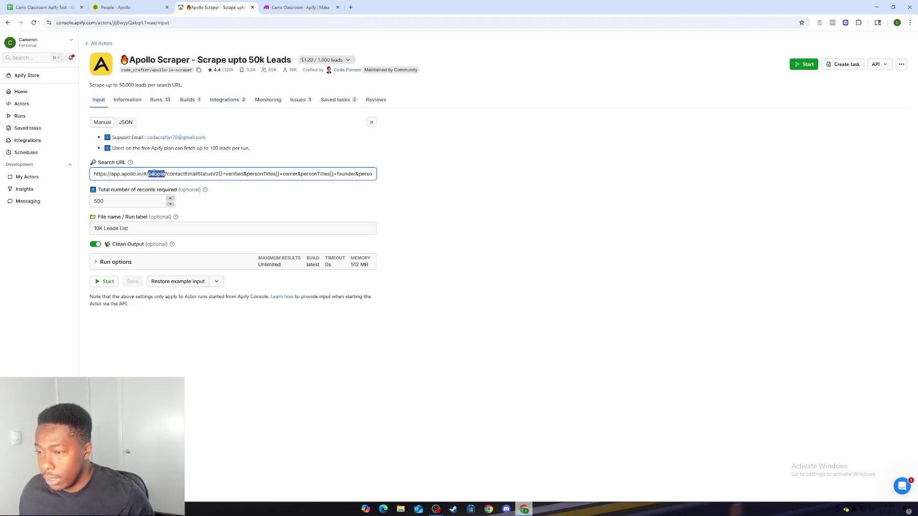
triple_click(154, 174)
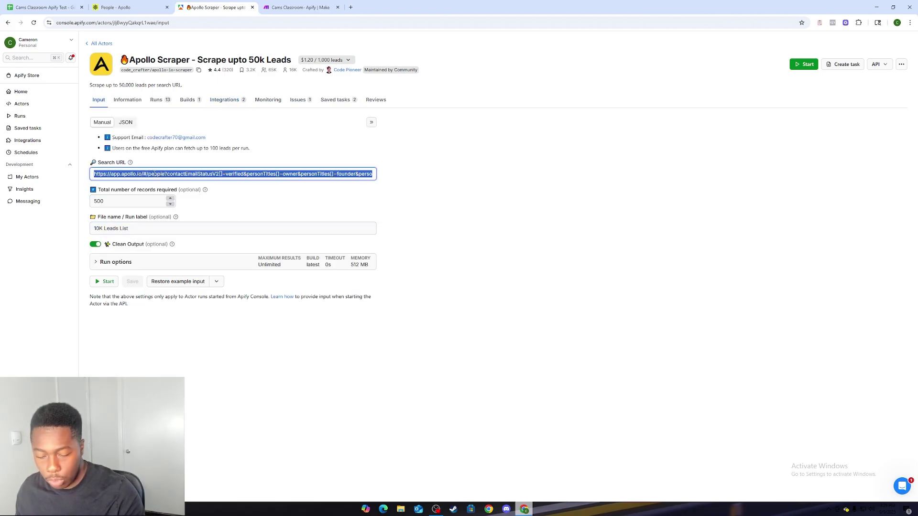
key("ctrl+v")
left_click(207, 211)
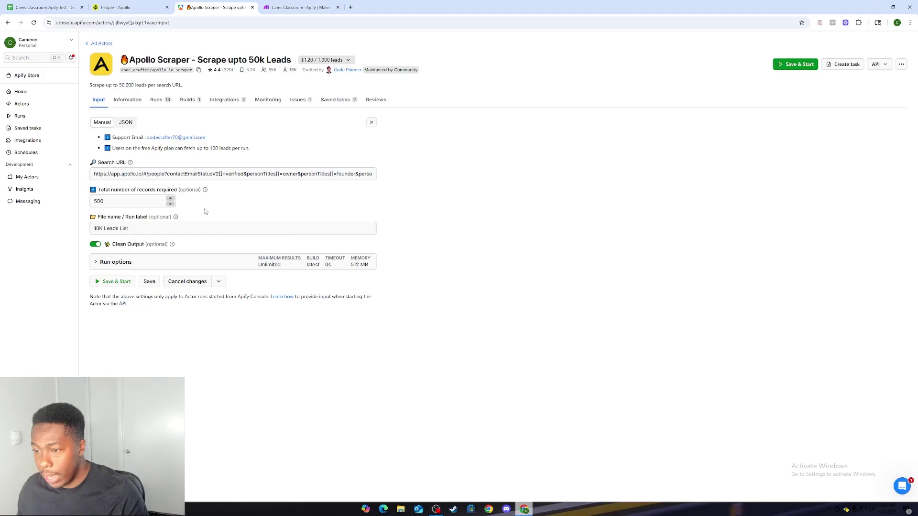
left_click(161, 4)
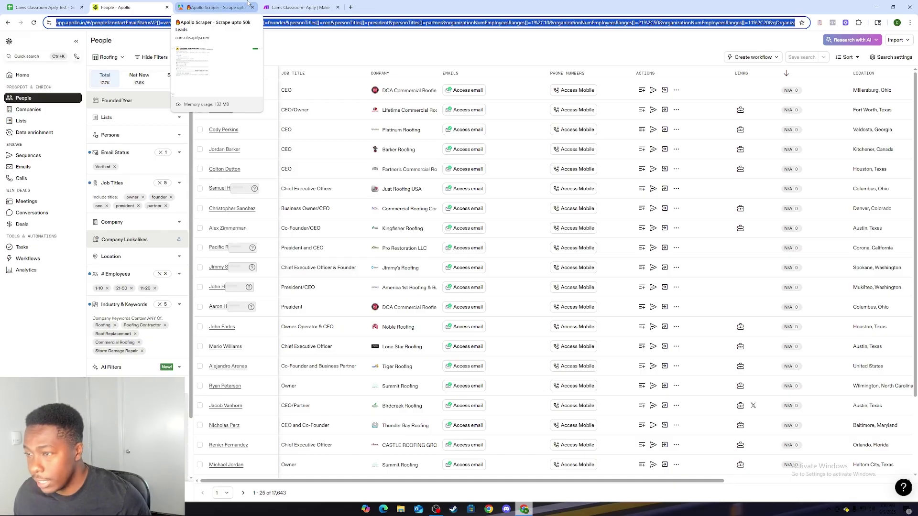
left_click(230, 4)
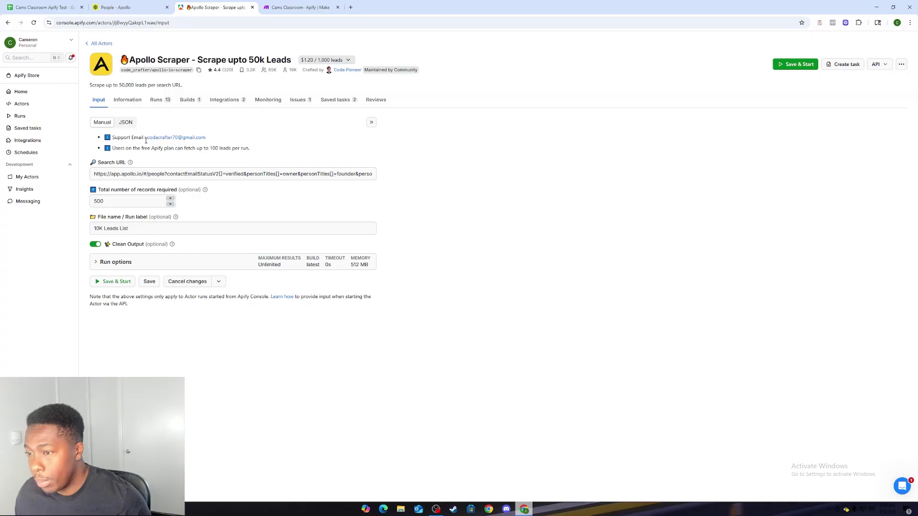
left_click(123, 173)
left_click(128, 205)
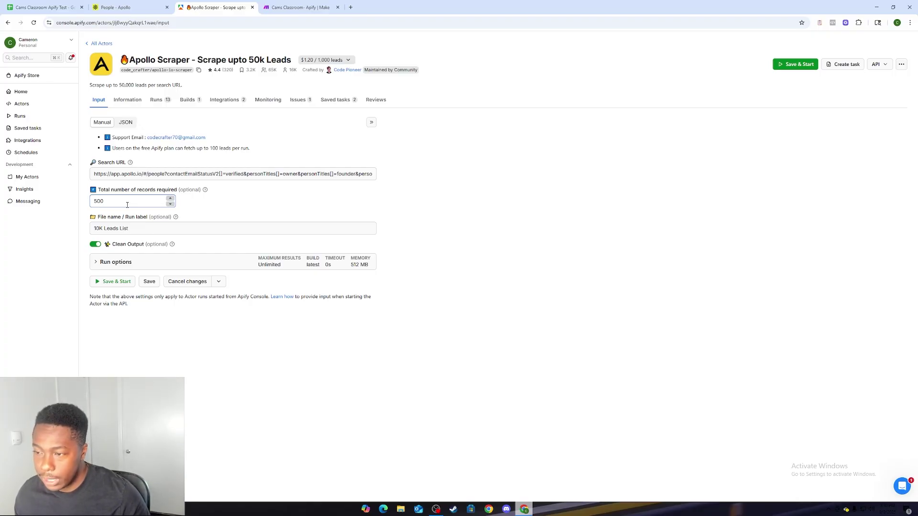
Save the Cams Classroom- Apify scenario in Make, leave the editor and reopen the scenario.
left_click(300, 7)
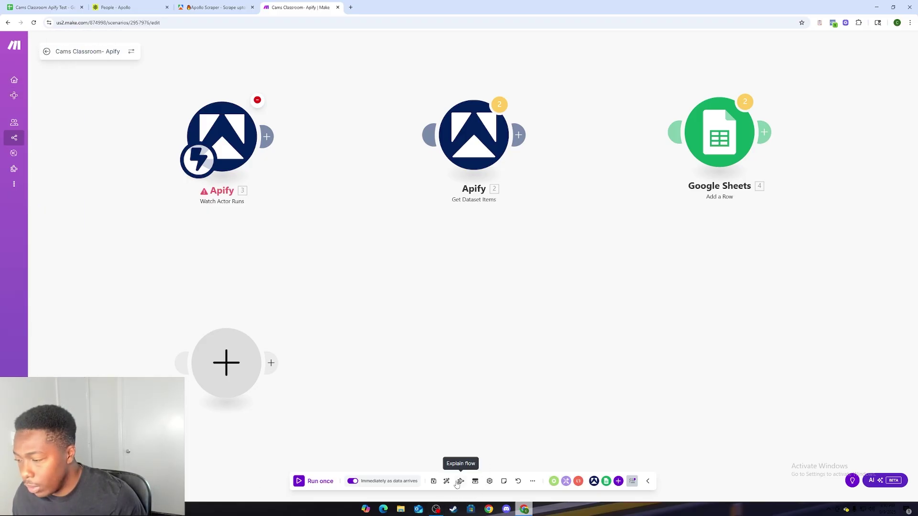
left_click(433, 482)
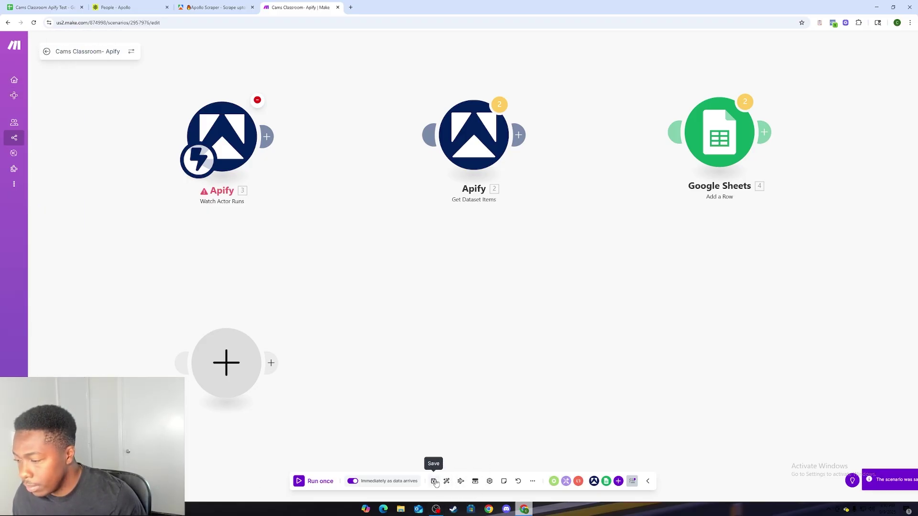
left_click(24, 82)
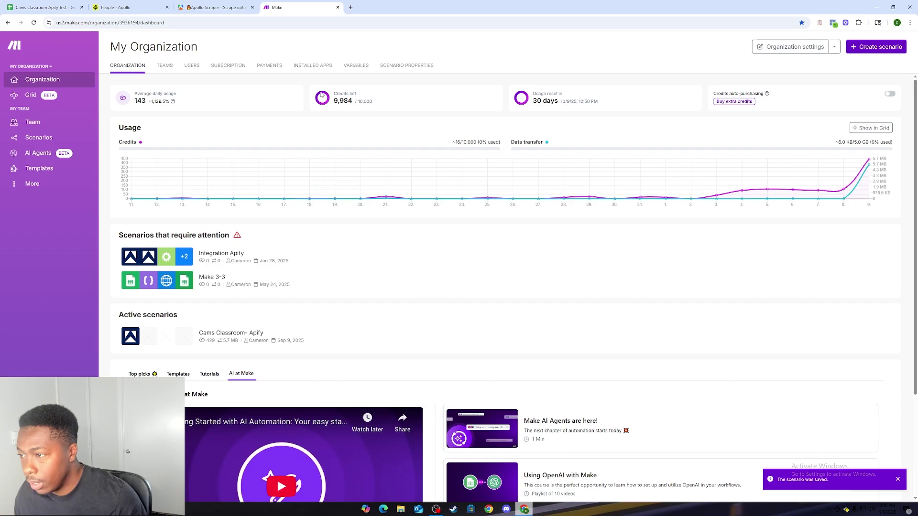
mouse_move(477, 155)
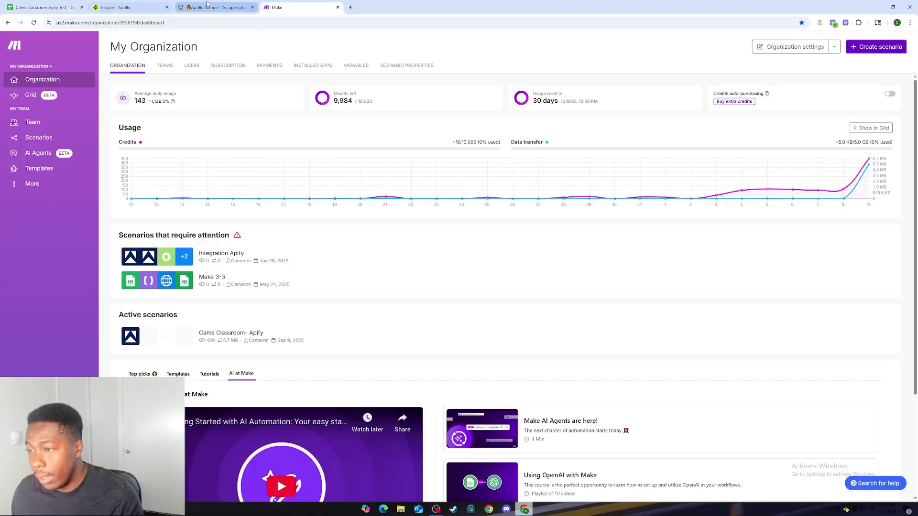
left_click(36, 137)
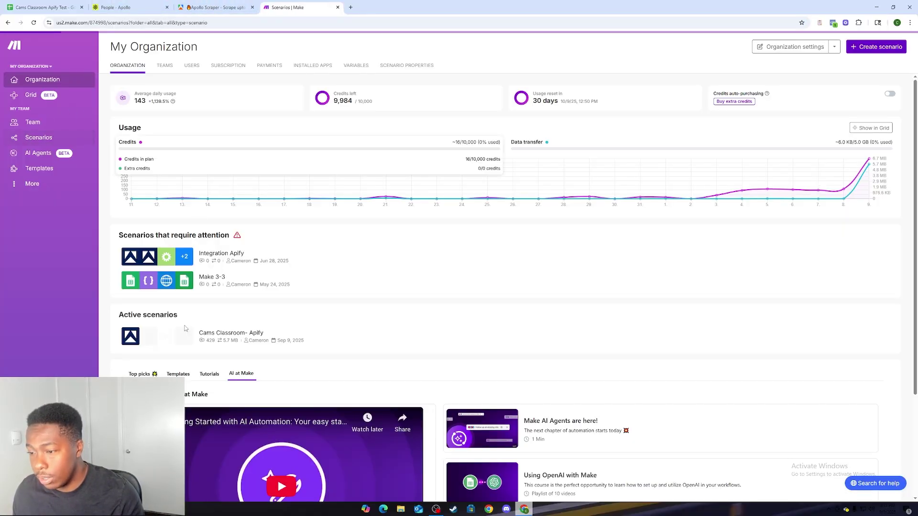
left_click(228, 119)
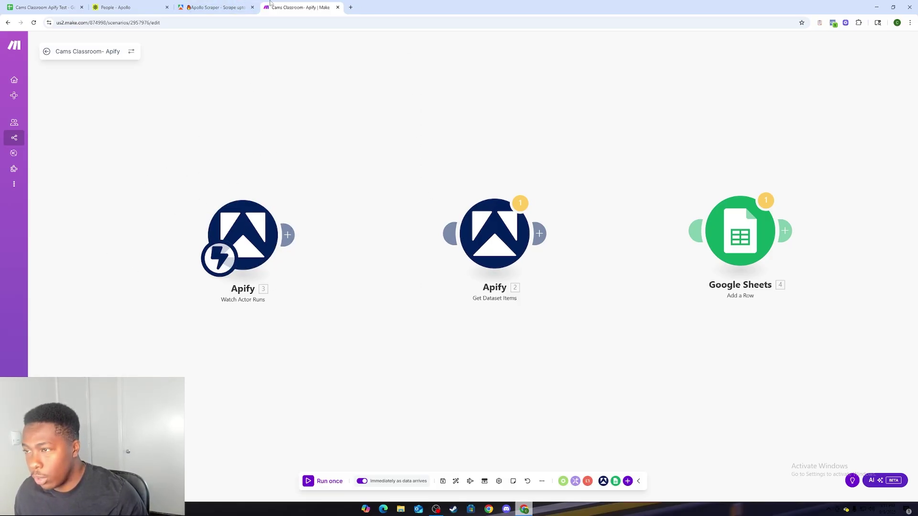
Link Get Dataset Items to Watch Actor Runs and connect the Google Sheets Add a Row module after it.
mouse_move(215, 2)
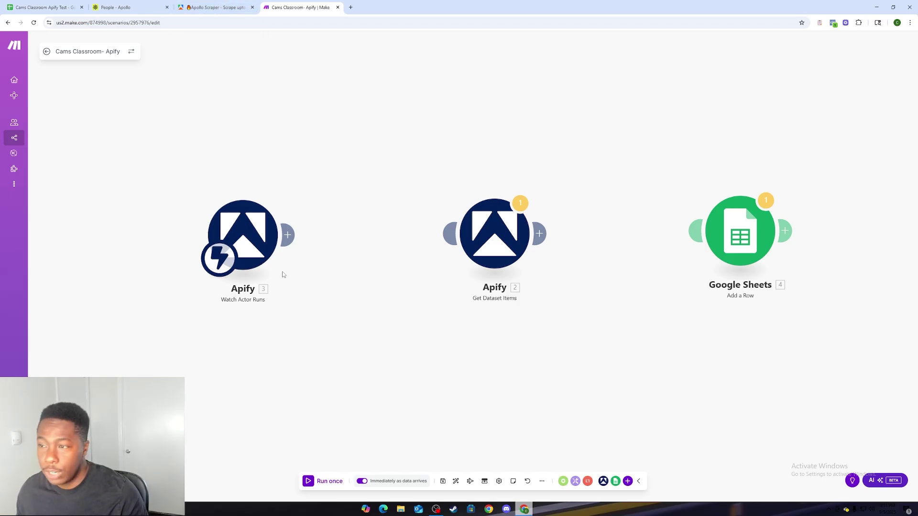
left_click(217, 5)
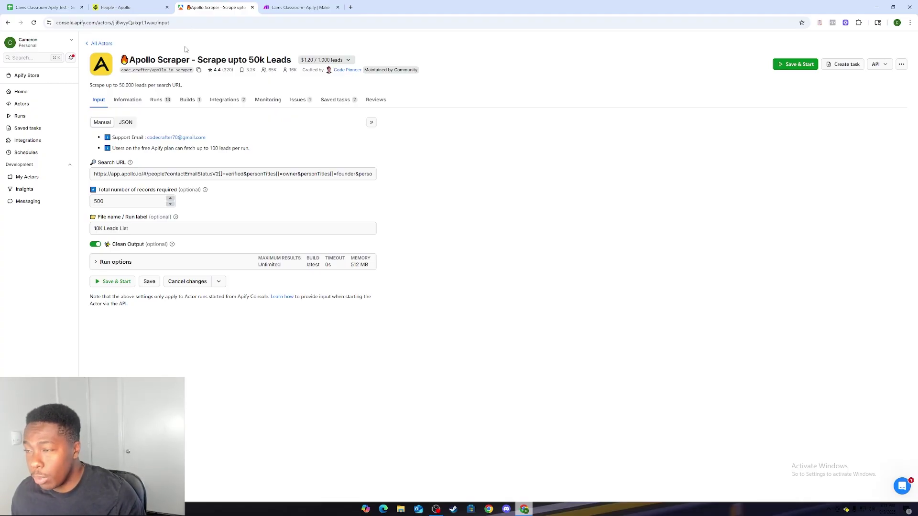
left_click(306, 6)
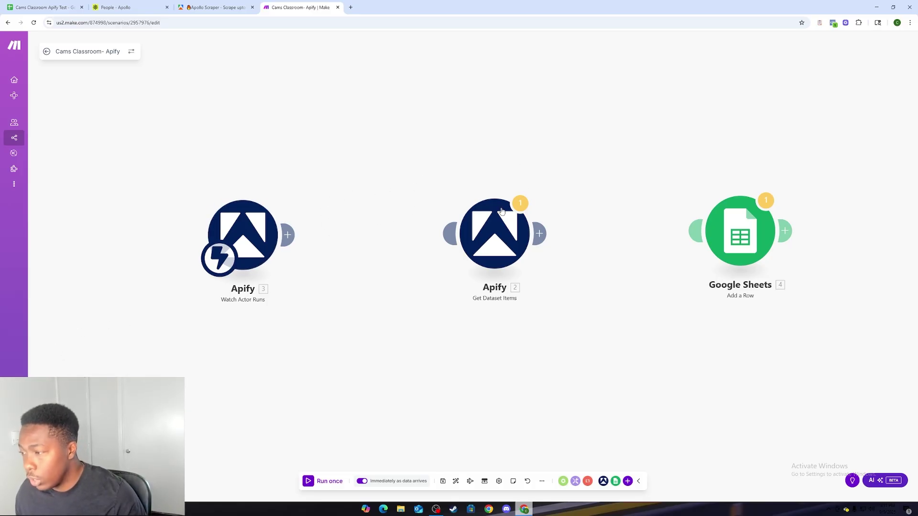
left_click_drag(497, 214, 463, 211)
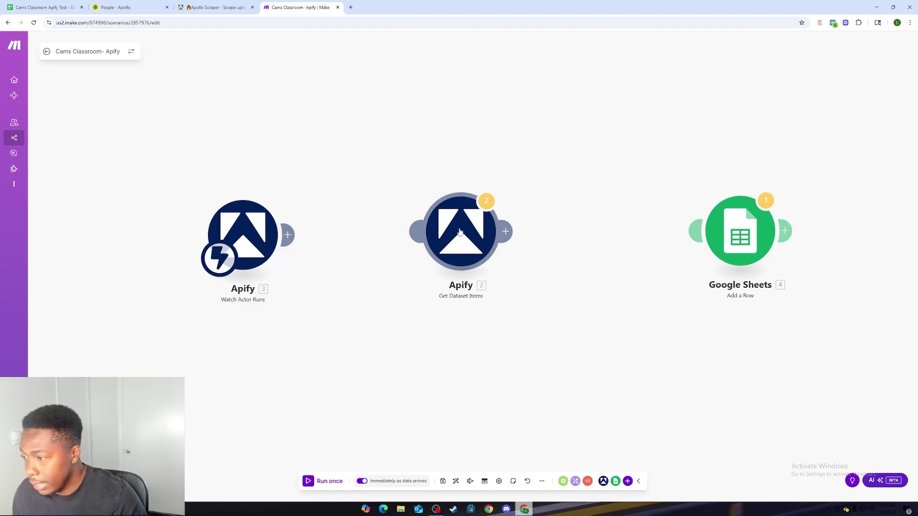
left_click_drag(459, 232, 449, 230)
left_click_drag(762, 244, 640, 239)
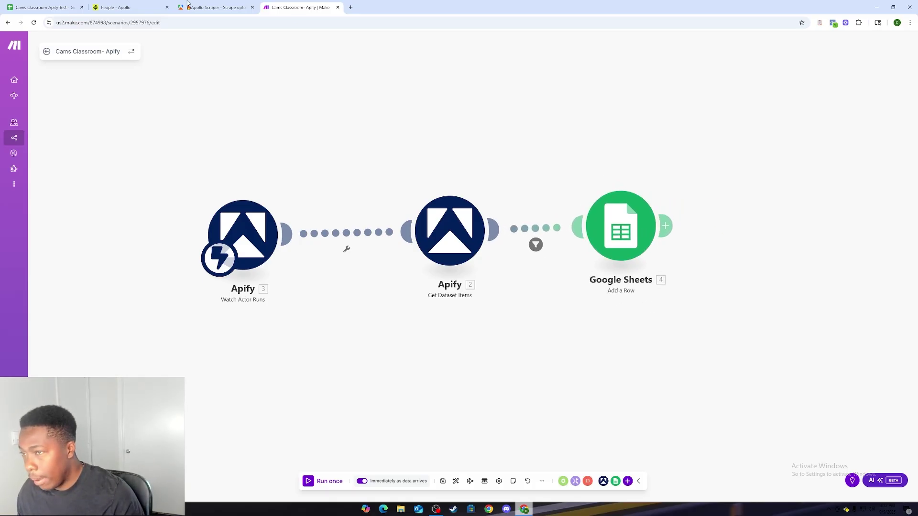
Space out the modules in Make and unlink Get Dataset Items from Watch Actor Runs.
left_click(193, 4)
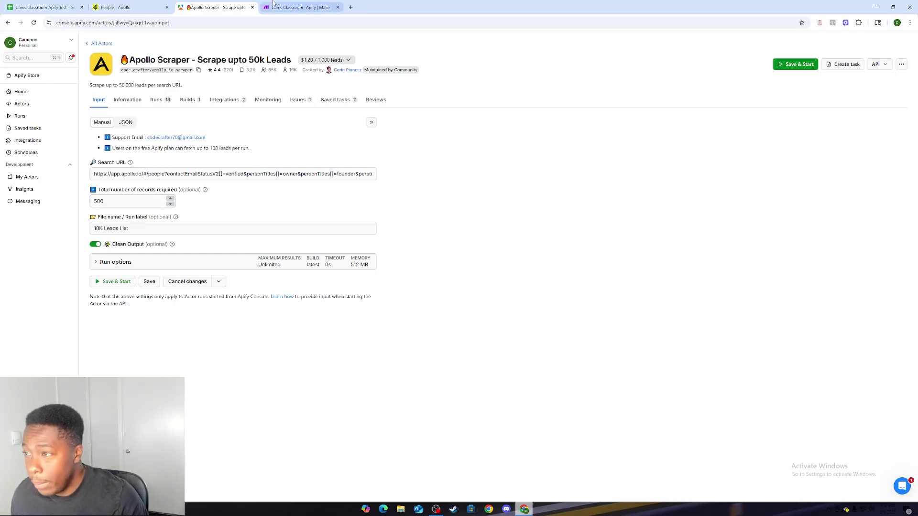
left_click(300, 8)
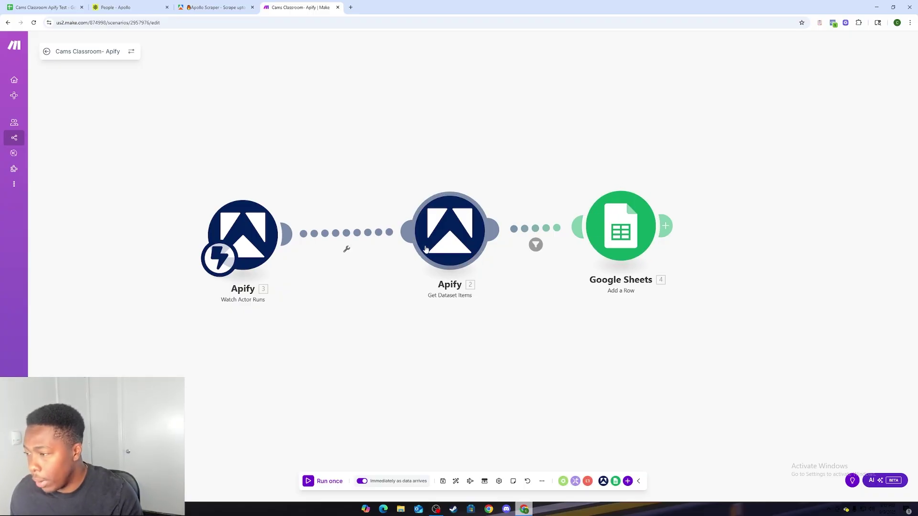
left_click_drag(442, 240, 416, 238)
left_click_drag(650, 227, 741, 224)
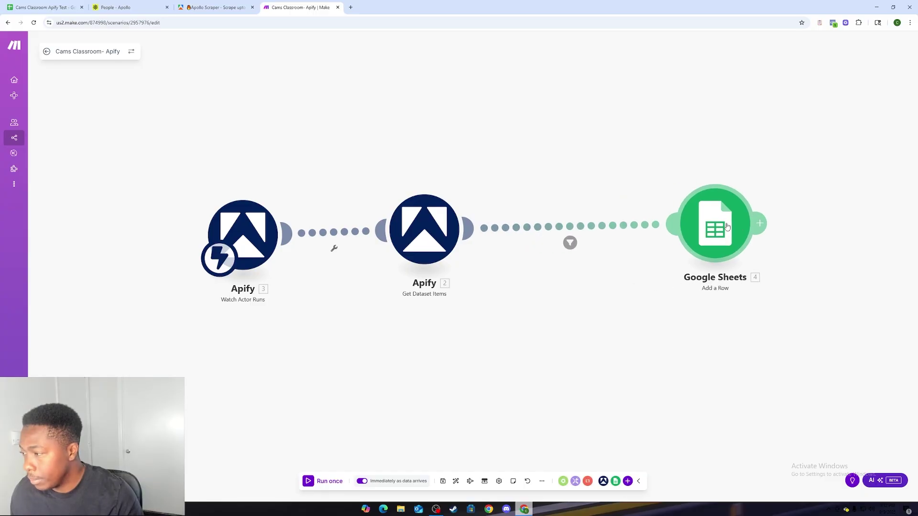
left_click_drag(421, 229, 524, 196)
right_click(400, 216)
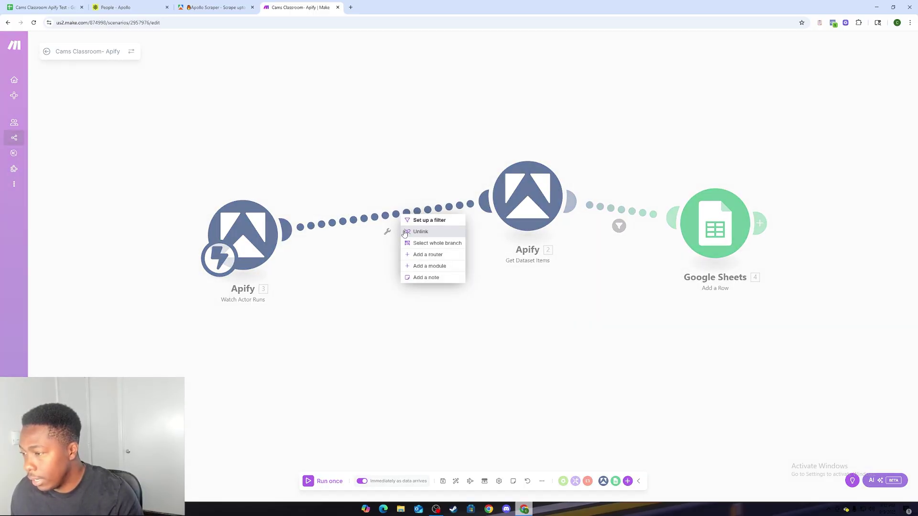
left_click(405, 233)
Move the Watch Actor Runs module farther away from the Get Dataset Items module.
left_click(289, 234)
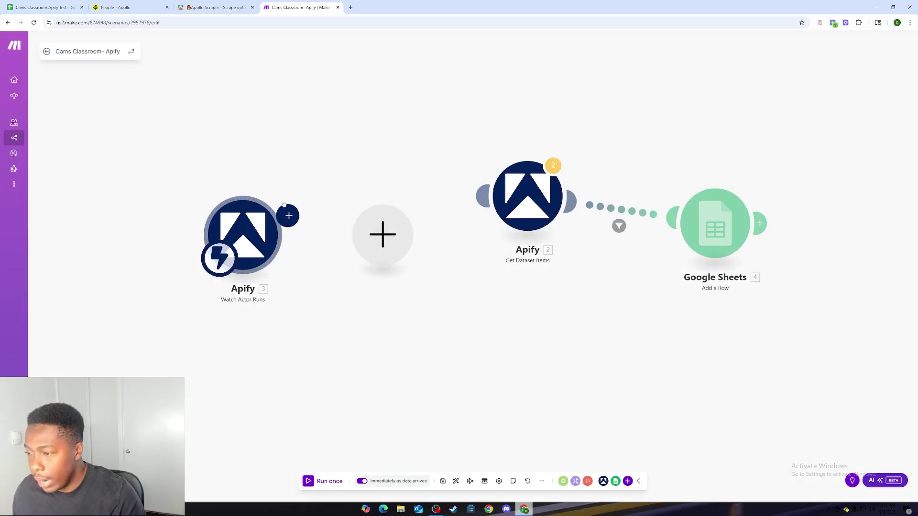
left_click_drag(242, 235, 201, 235)
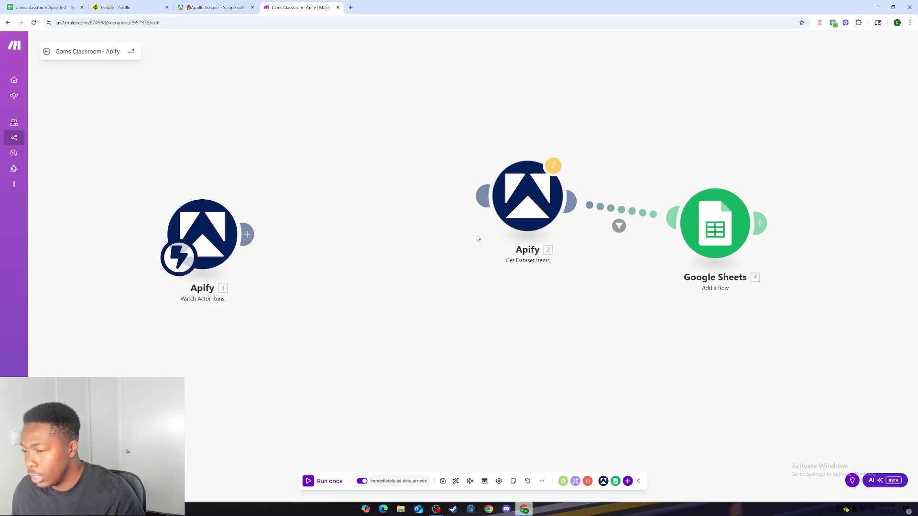
left_click_drag(190, 229, 181, 224)
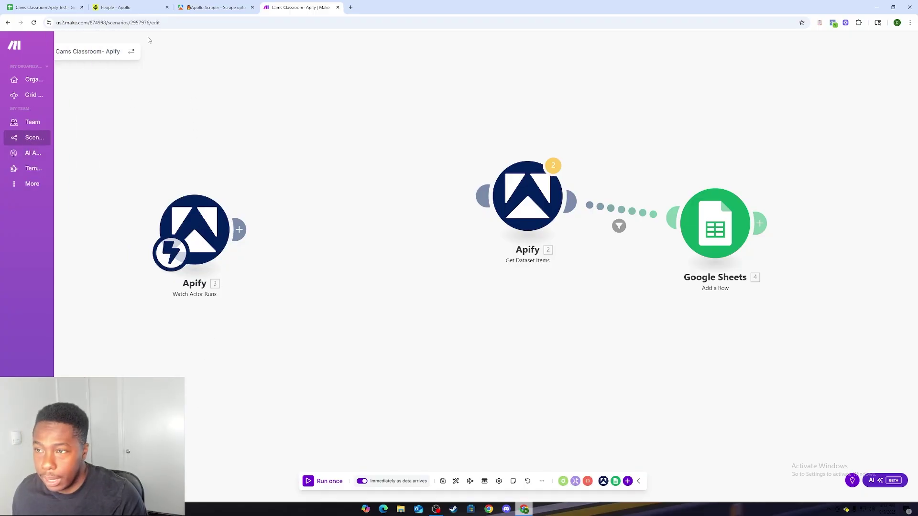
Save the Apollo Scraper's input and start the actor in Apify, and run the Make scenario once.
left_click(215, 7)
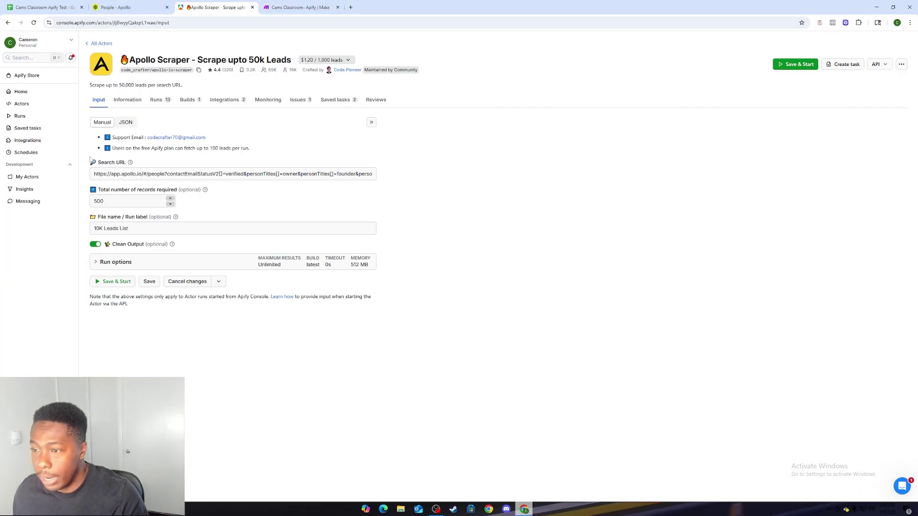
left_click(107, 202)
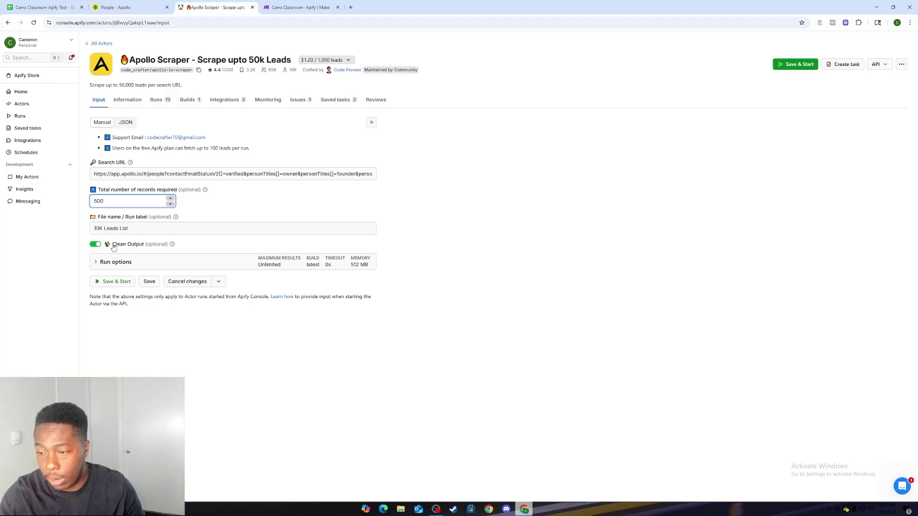
left_click(120, 282)
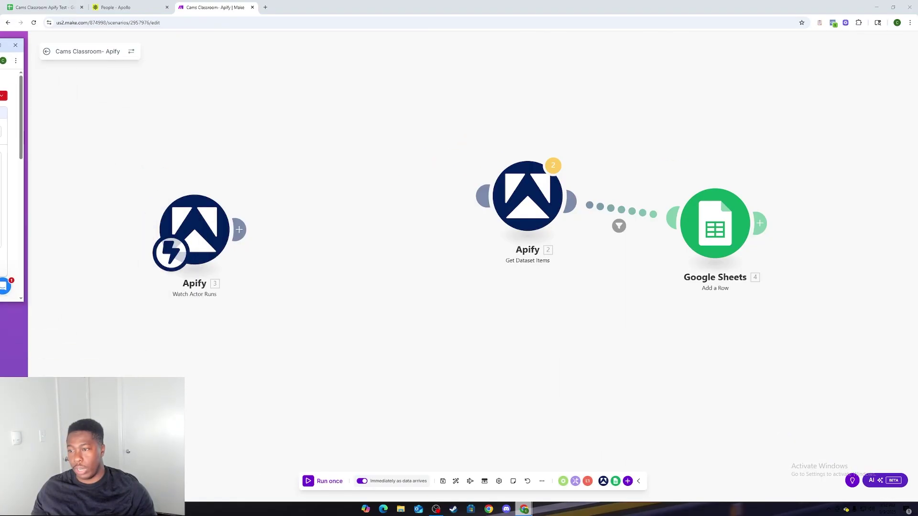
left_click(314, 482)
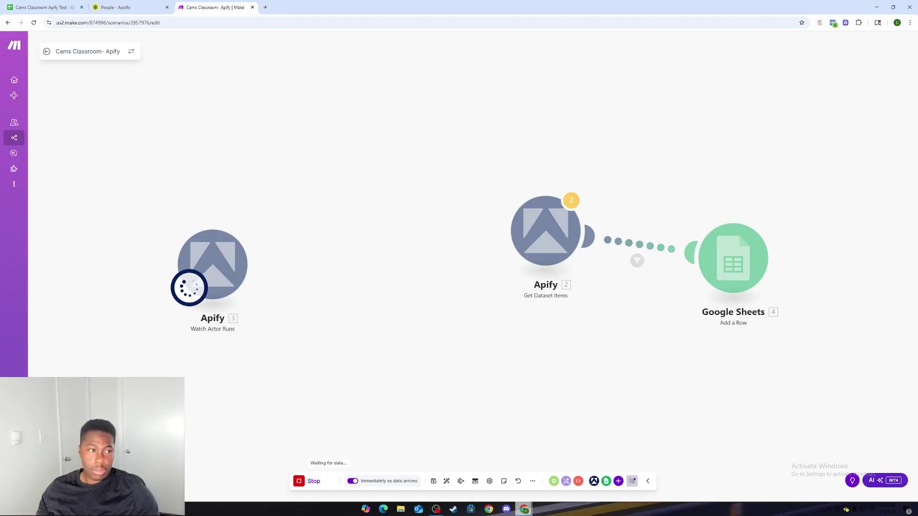
Monitor the Apollo Scraper run in Apify until it finishes, checking it against the waiting Make scenario.
left_click_drag(0, 178, 315, 3)
left_click(232, 5)
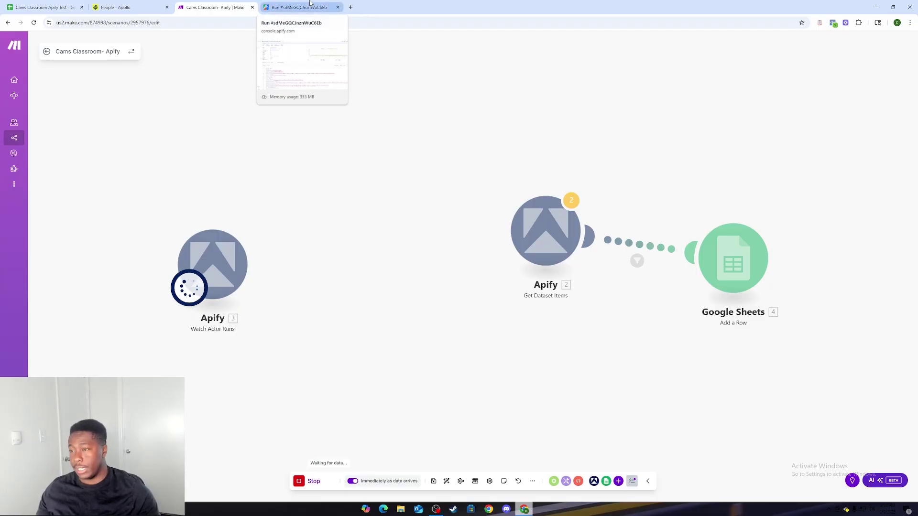
left_click(273, 7)
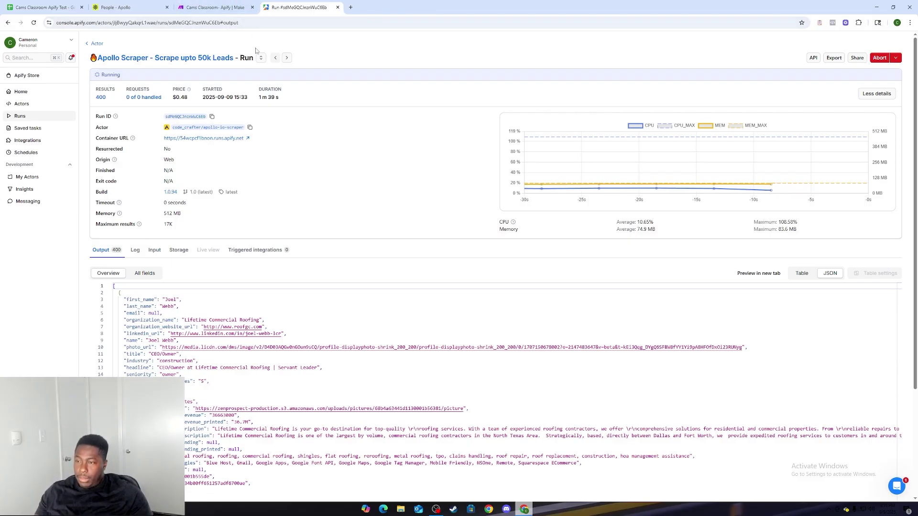
left_click(224, 6)
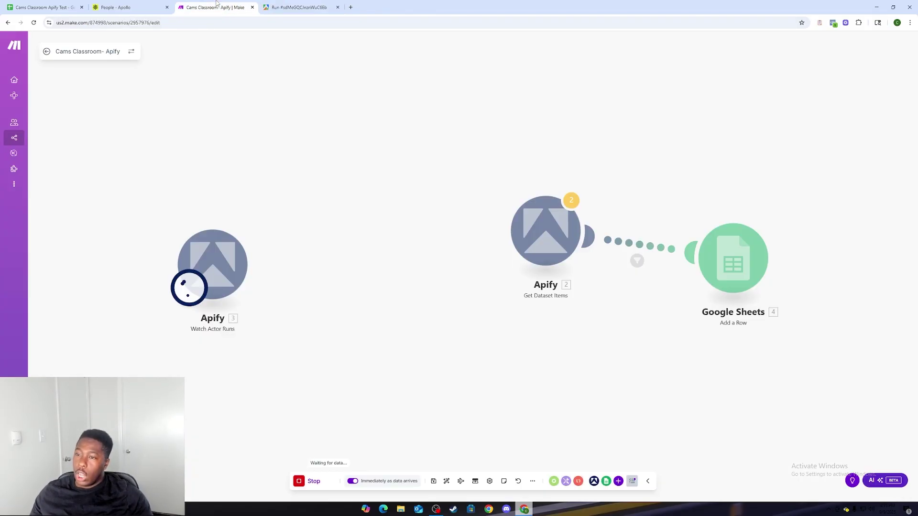
left_click(296, 7)
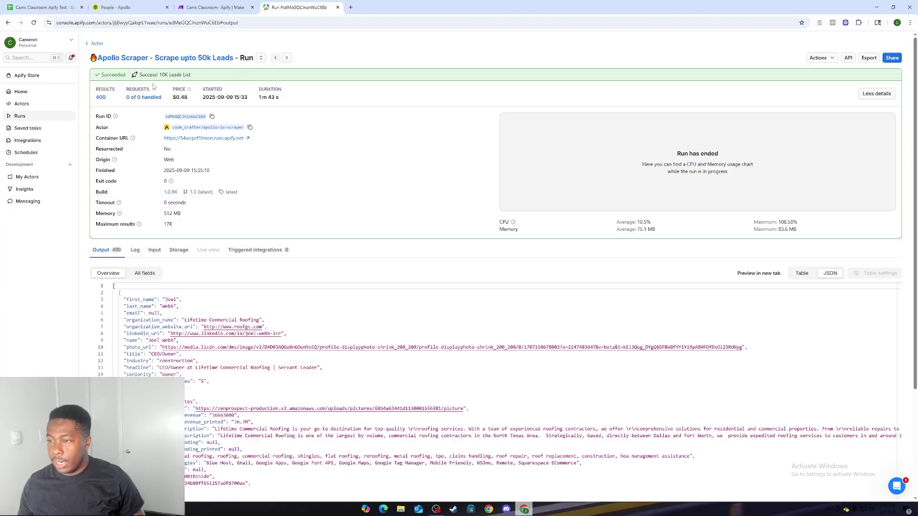
left_click(215, 7)
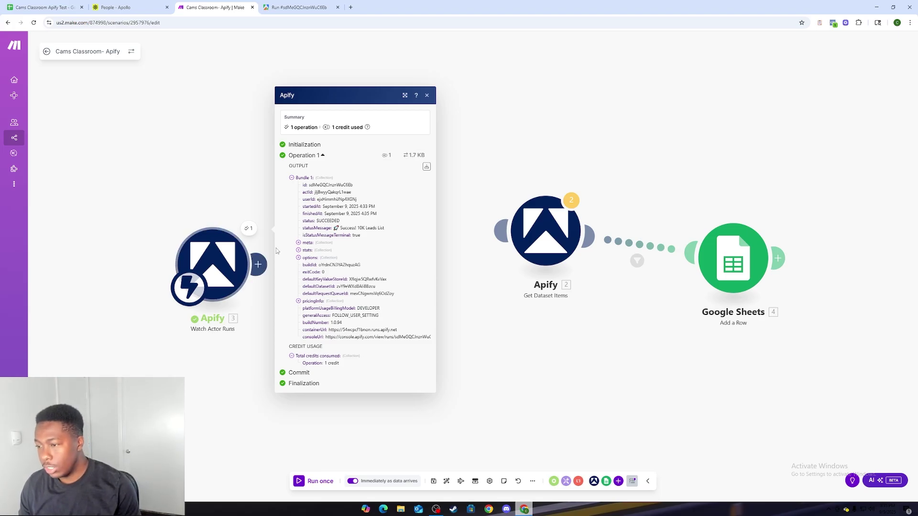
Inspect the webhook settings and the output bundle of the Watch Actor Runs module.
left_click(263, 338)
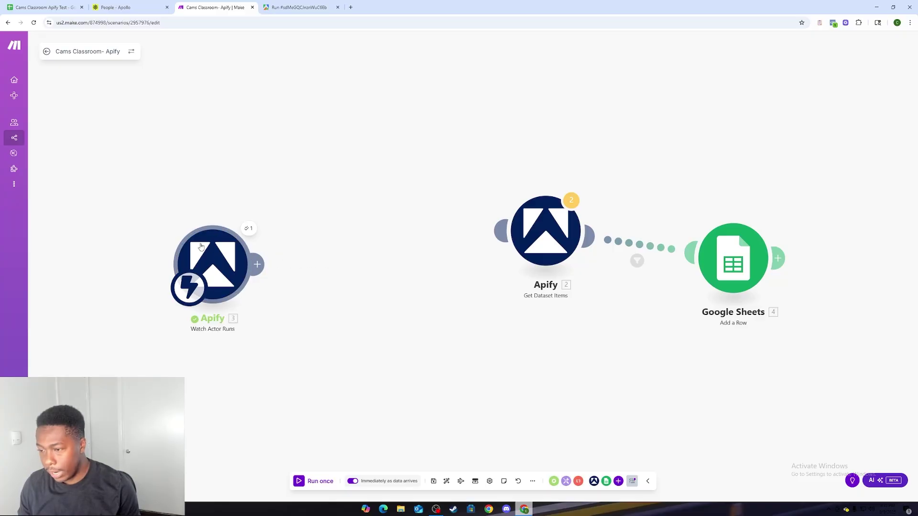
left_click(228, 276)
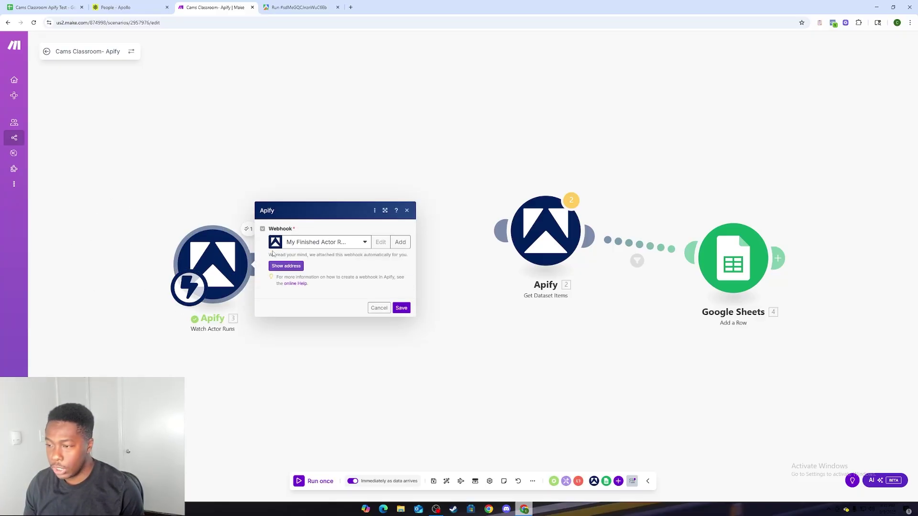
left_click(277, 164)
left_click(249, 231)
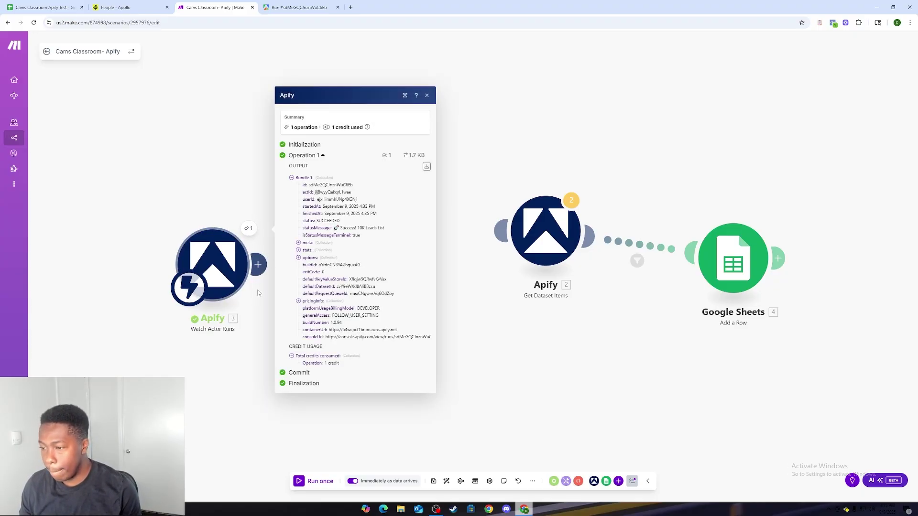
left_click(258, 306)
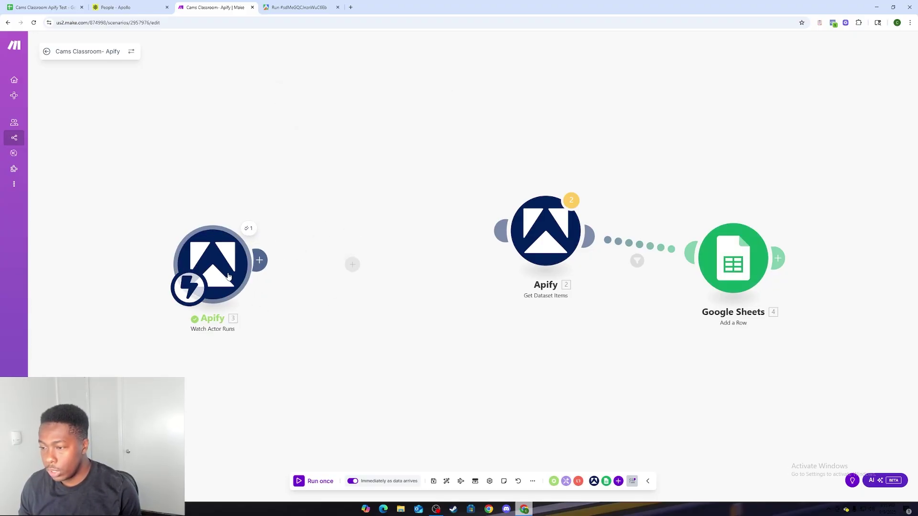
Link Get Dataset Items after Watch Actor Runs and unlink the Google Sheets module from it.
left_click_drag(226, 272, 229, 244)
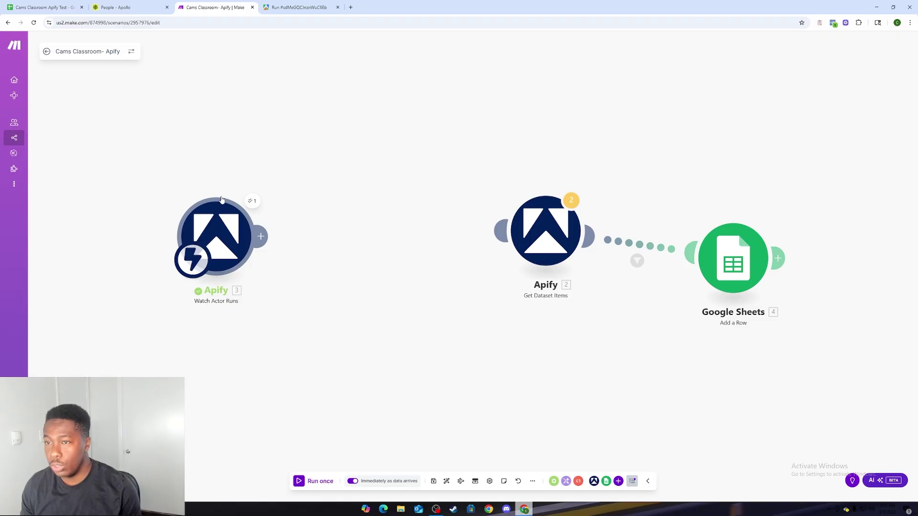
left_click(45, 7)
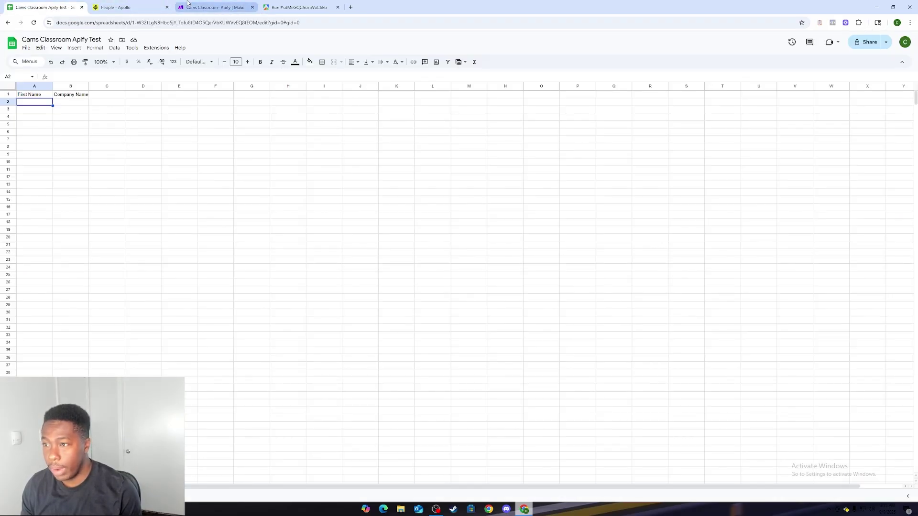
left_click(213, 7)
left_click_drag(556, 236, 367, 232)
right_click(625, 234)
left_click(643, 252)
Open the Get Dataset Items settings and search the items available for the Dataset ID for "data".
left_click(369, 249)
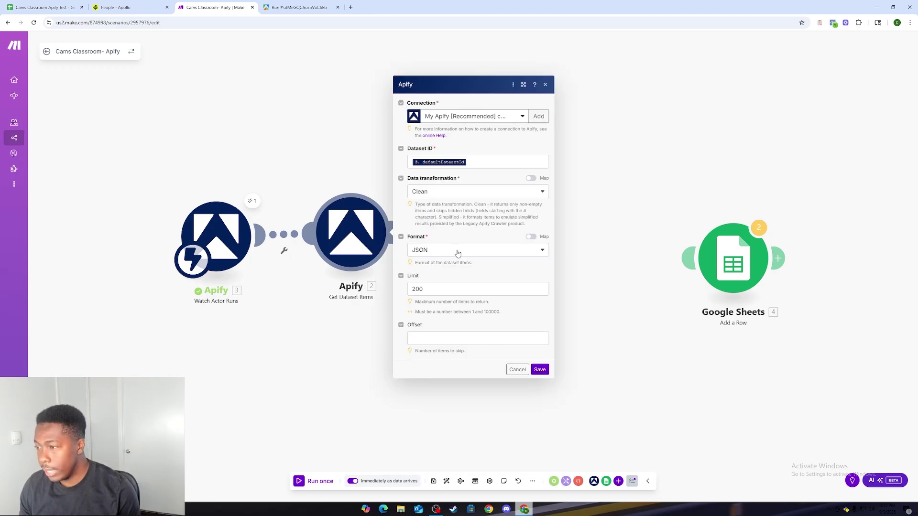
left_click(477, 165)
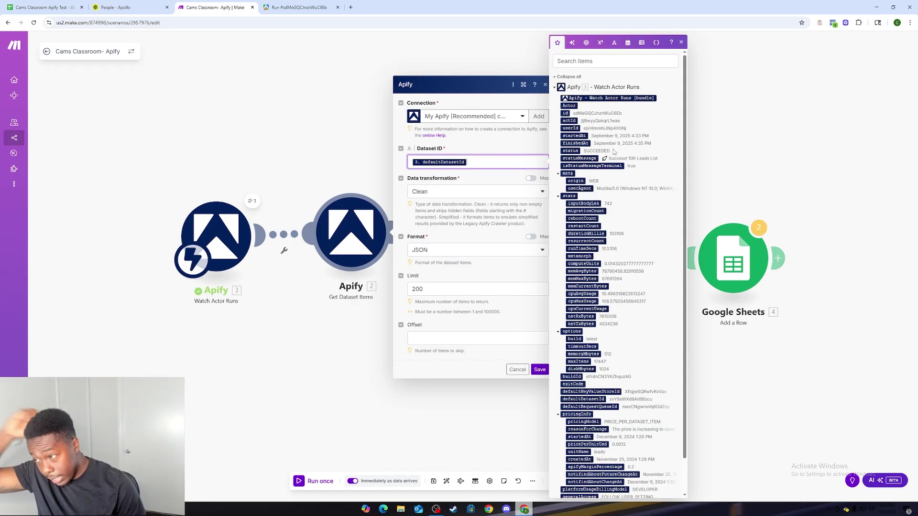
scroll(600, 269, "down", 2)
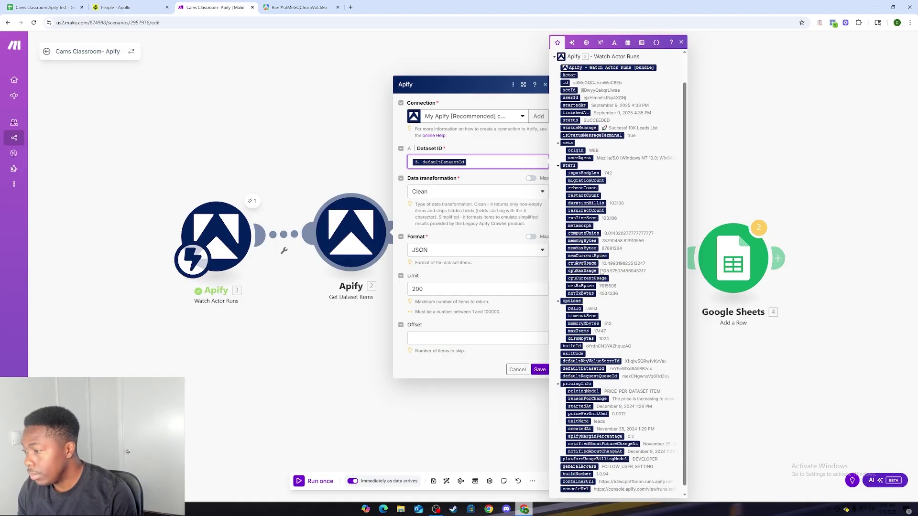
scroll(600, 269, "up", 2)
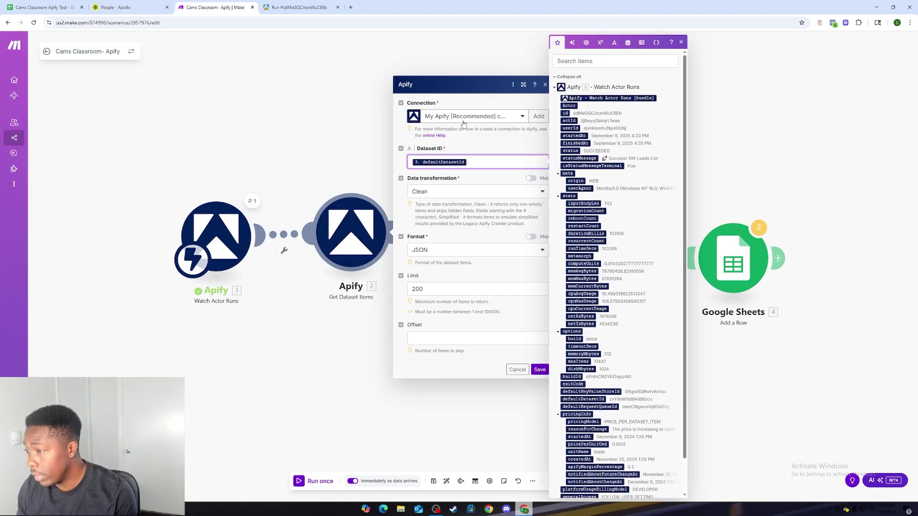
left_click(568, 59)
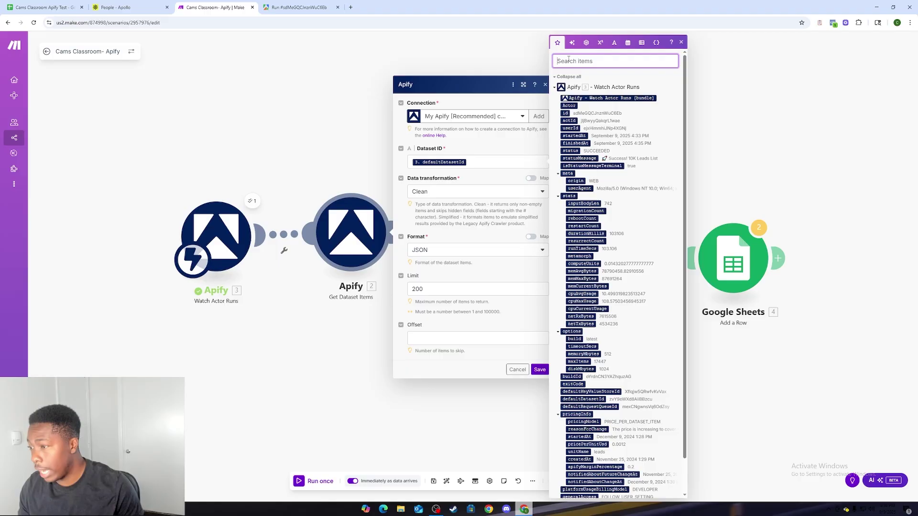
type("data")
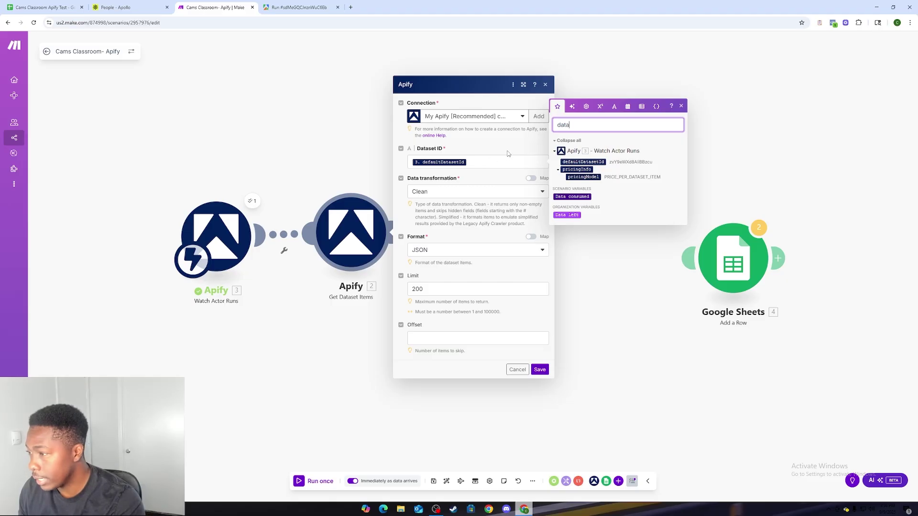
key("BackSpace")
key("BackSpace")
key("BackSpace")
key("BackSpace")
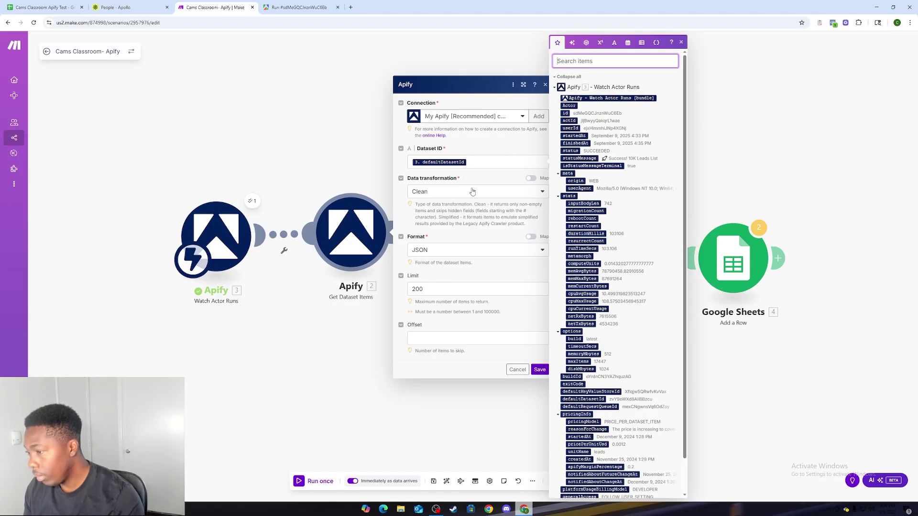
Set the Get Dataset Items limit to 50 and save the module settings.
left_click(451, 285)
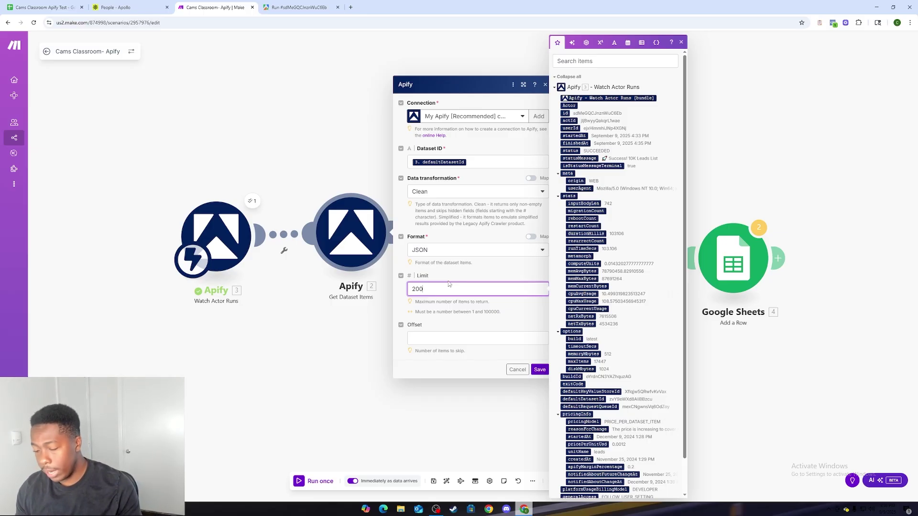
key("BackSpace")
key("BackSpace")
key("BackSpace")
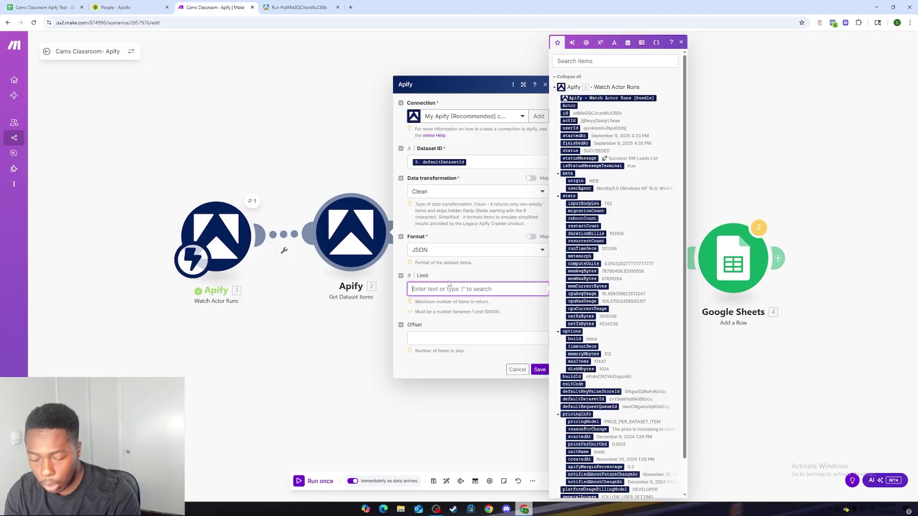
type("5400")
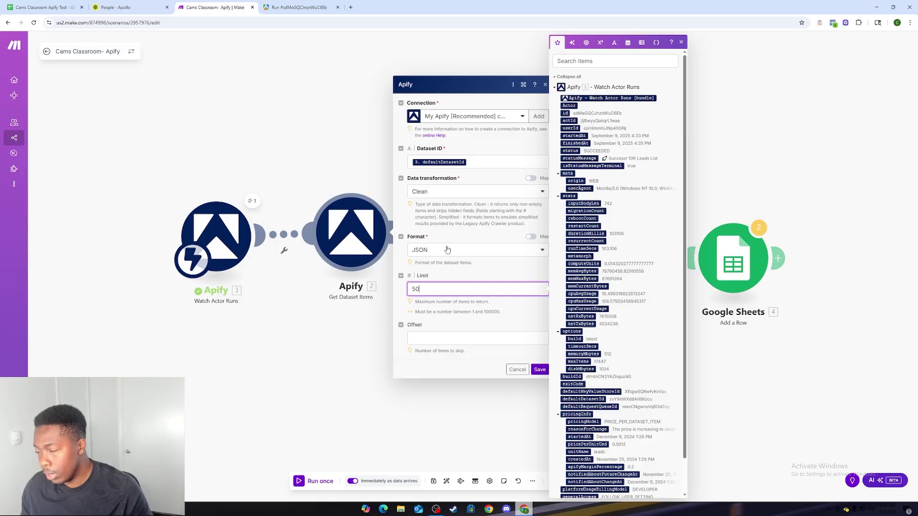
left_click(540, 372)
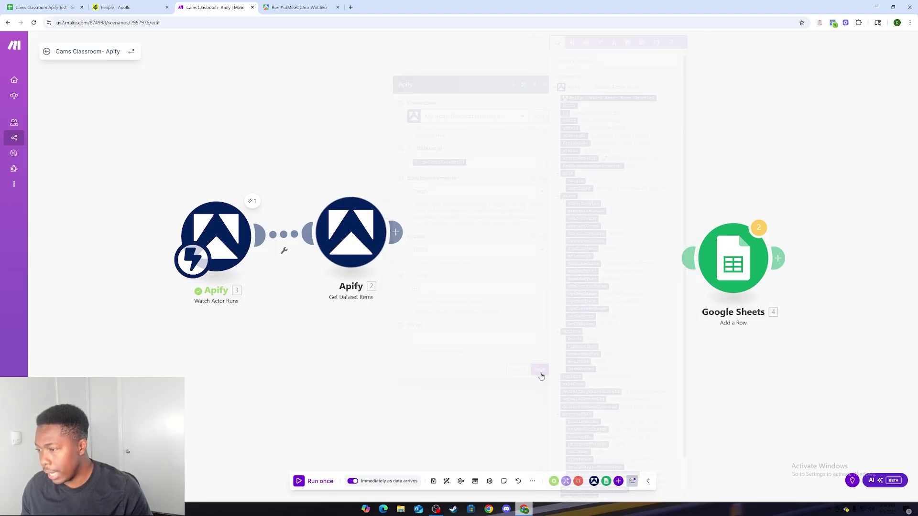
left_click_drag(717, 261, 396, 232)
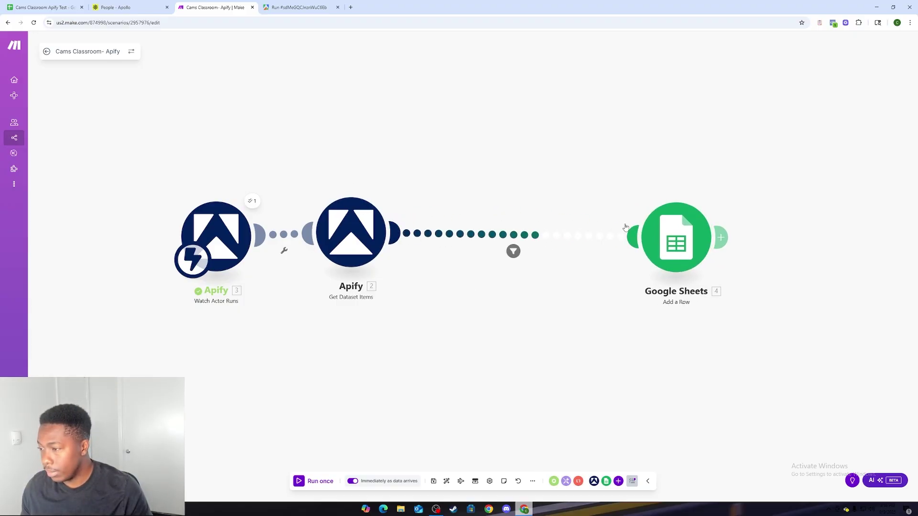
left_click_drag(663, 244, 486, 239)
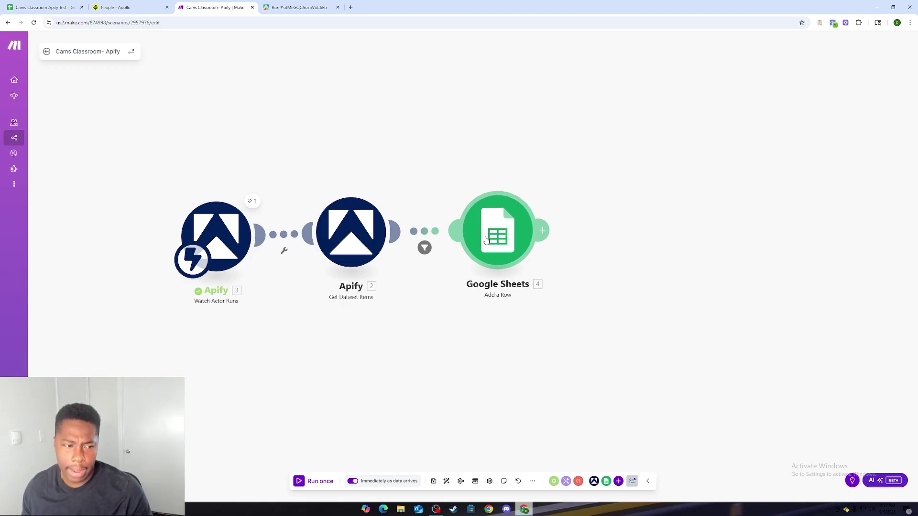
left_click_drag(486, 239, 692, 241)
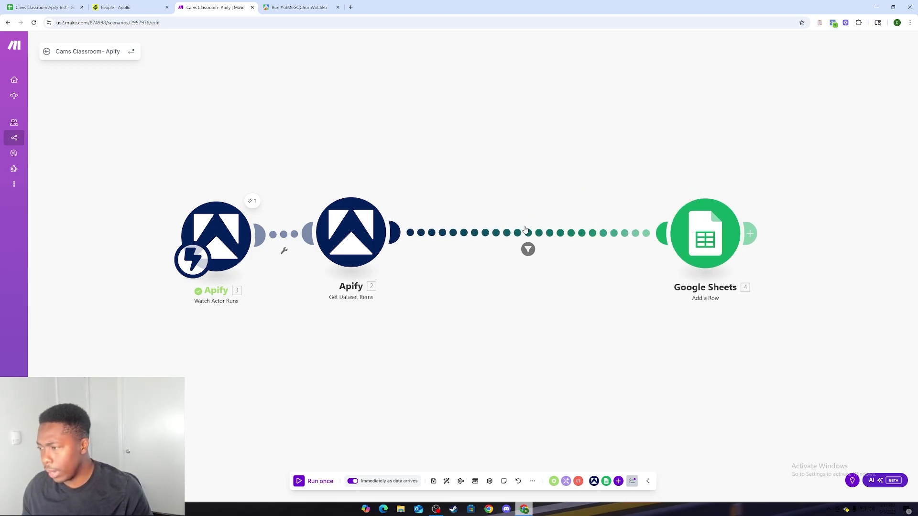
left_click(526, 248)
left_click(547, 245)
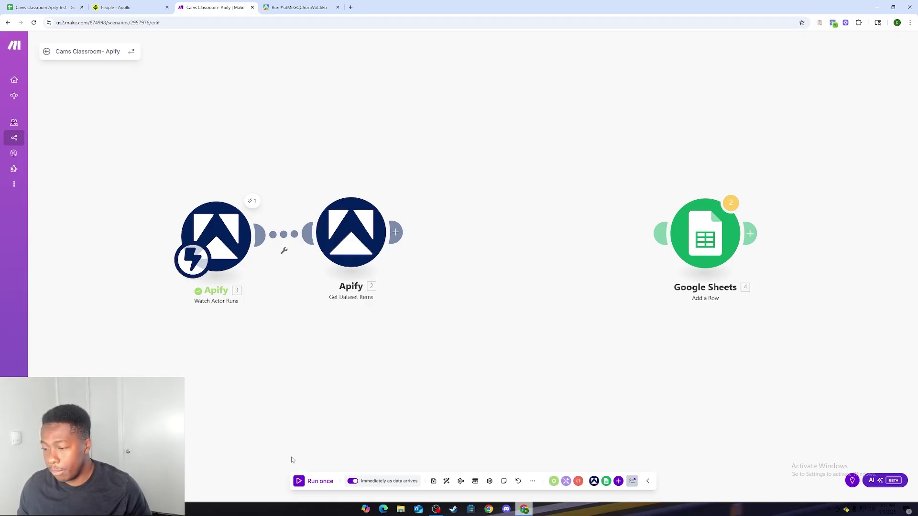
Save the scenario's schedule settings with the scenario set to run Immediately.
left_click(354, 481)
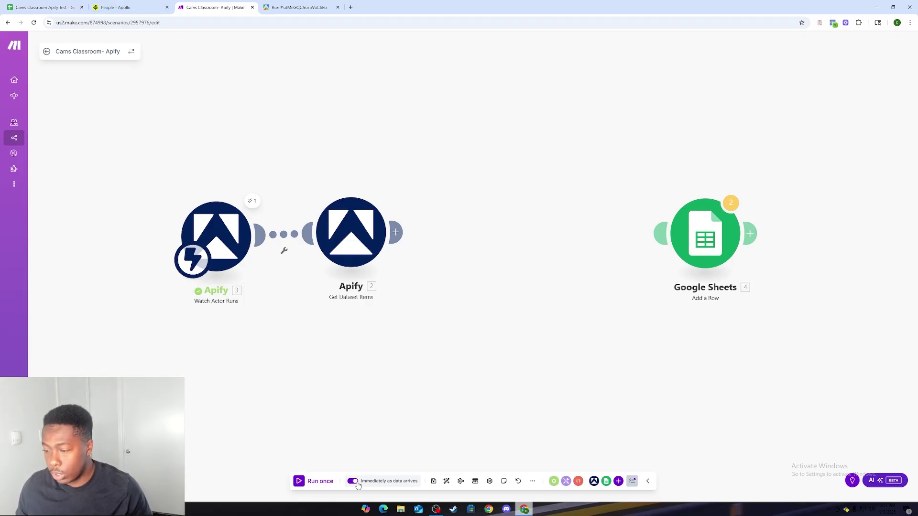
left_click(355, 482)
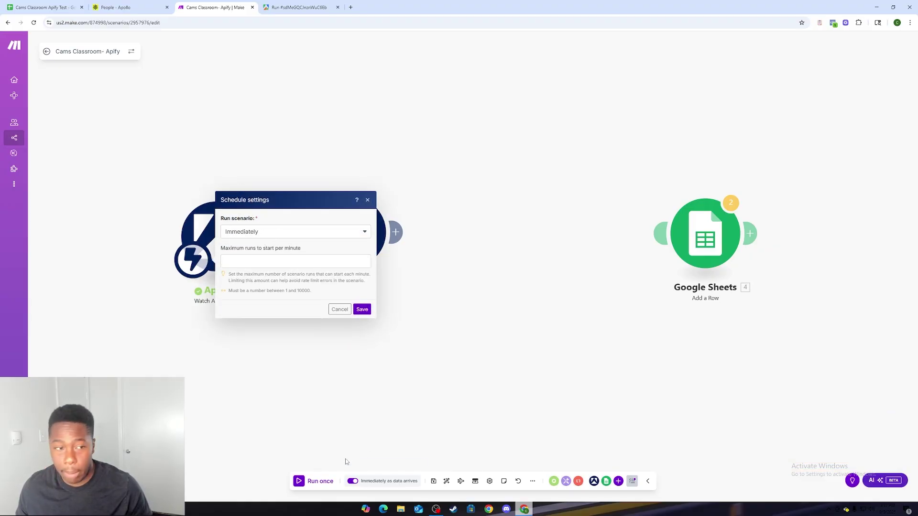
left_click(361, 310)
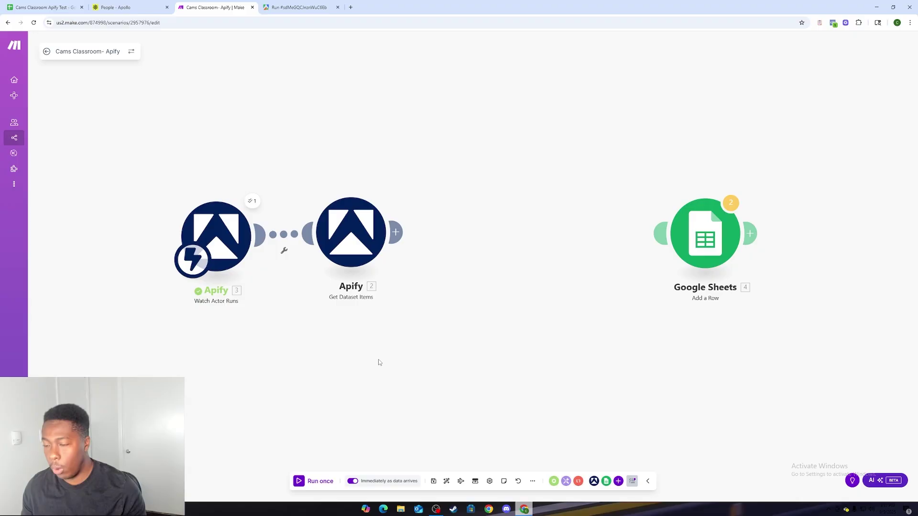
Close the Apollo people page, and start the Apollo Scraper actor again in Apify before returning to Make.
left_click_drag(222, 149, 221, 145)
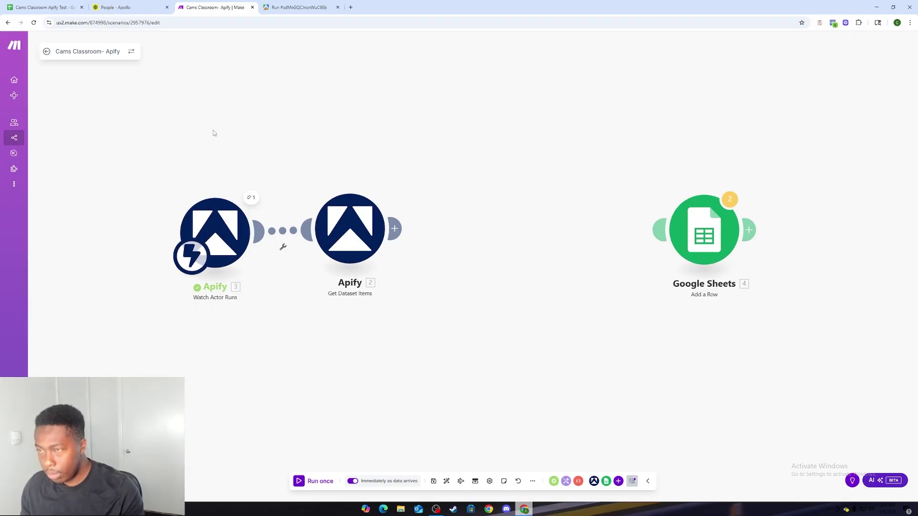
left_click(160, 6)
left_click(168, 7)
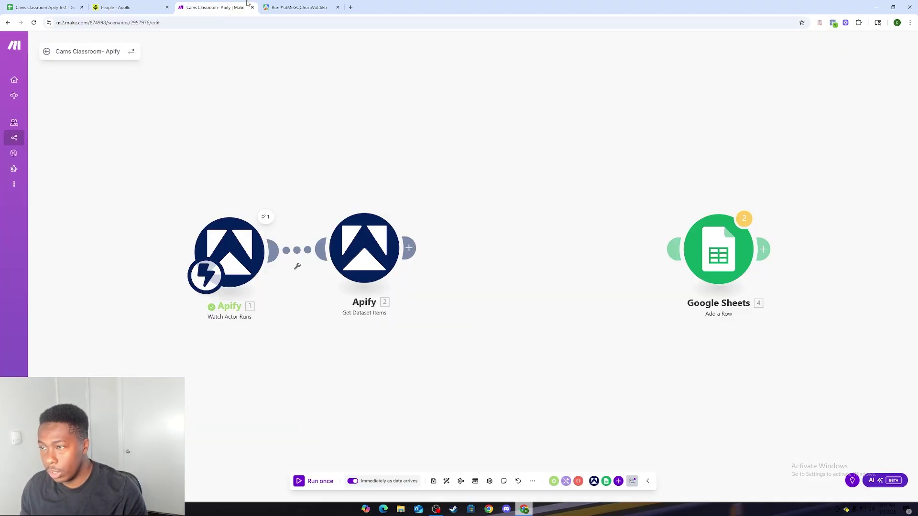
left_click(201, 7)
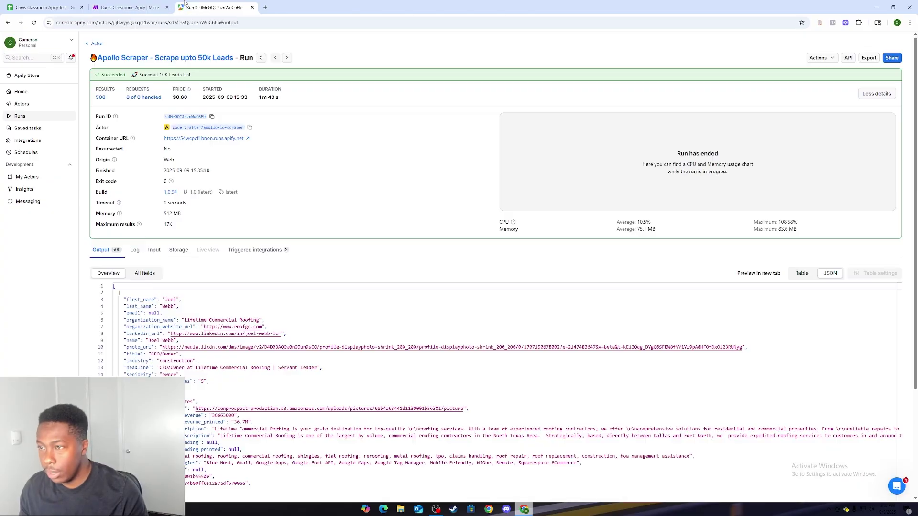
left_click(98, 44)
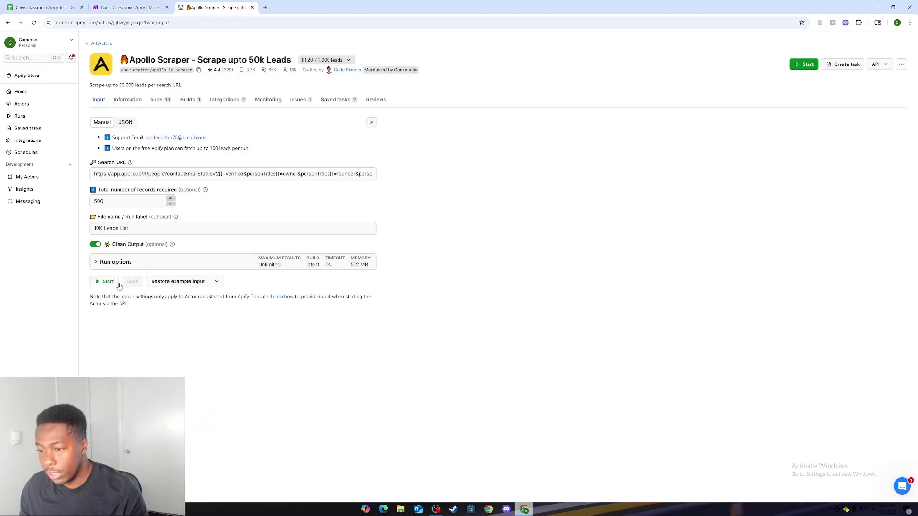
left_click(117, 284)
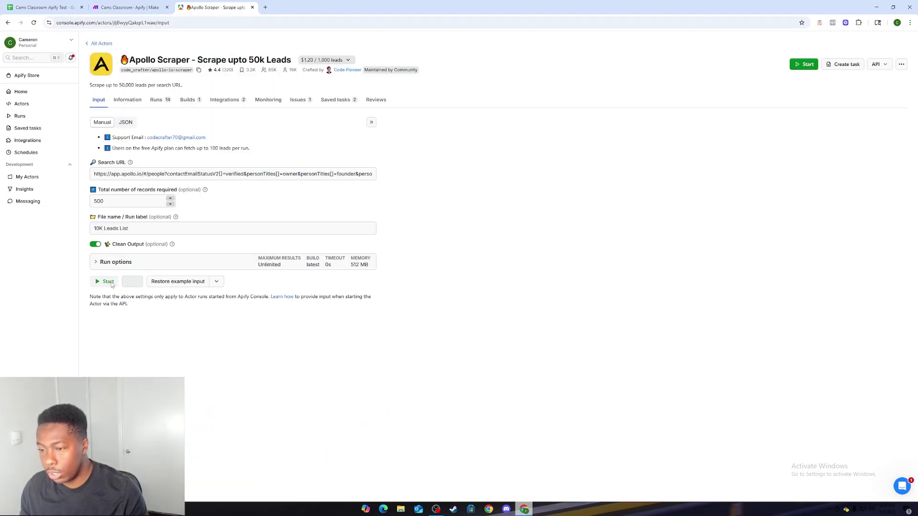
left_click(151, 6)
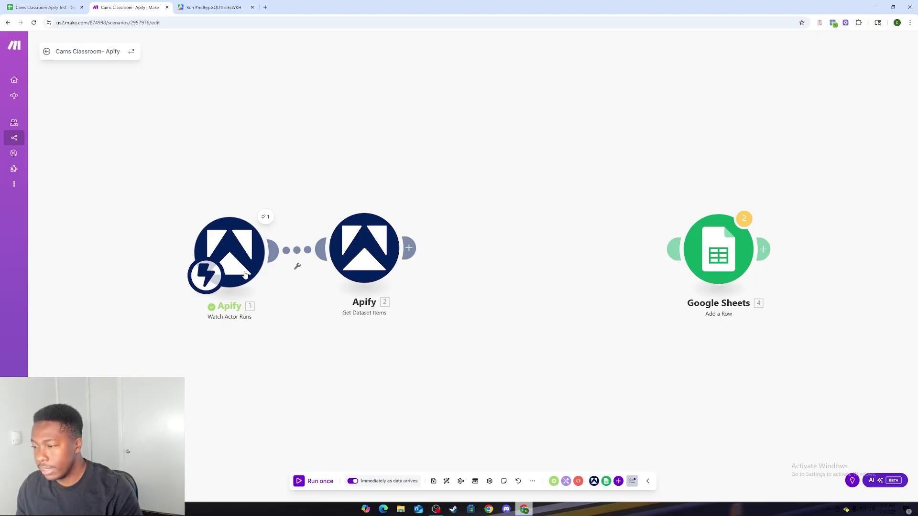
Shift the Get Dataset Items module slightly, and leave the scenario editor with the unsaved changes saved.
left_click_drag(329, 228, 339, 227)
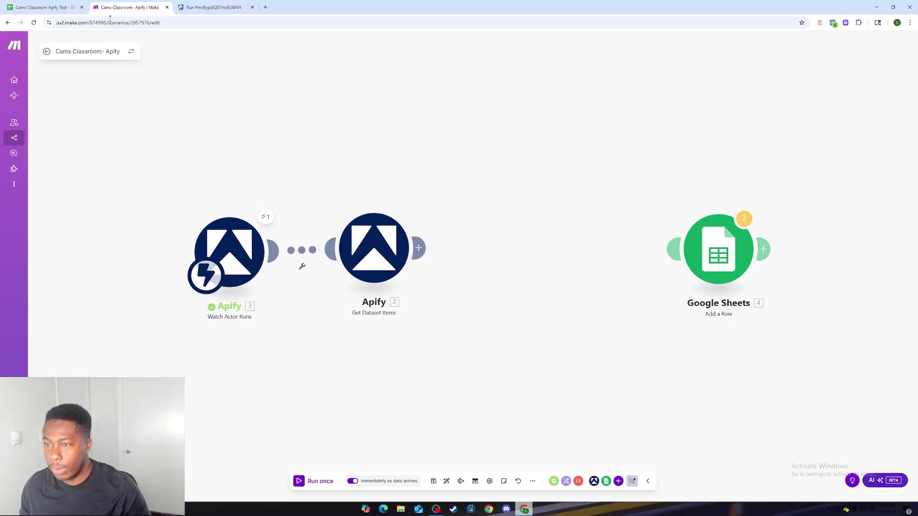
left_click(47, 52)
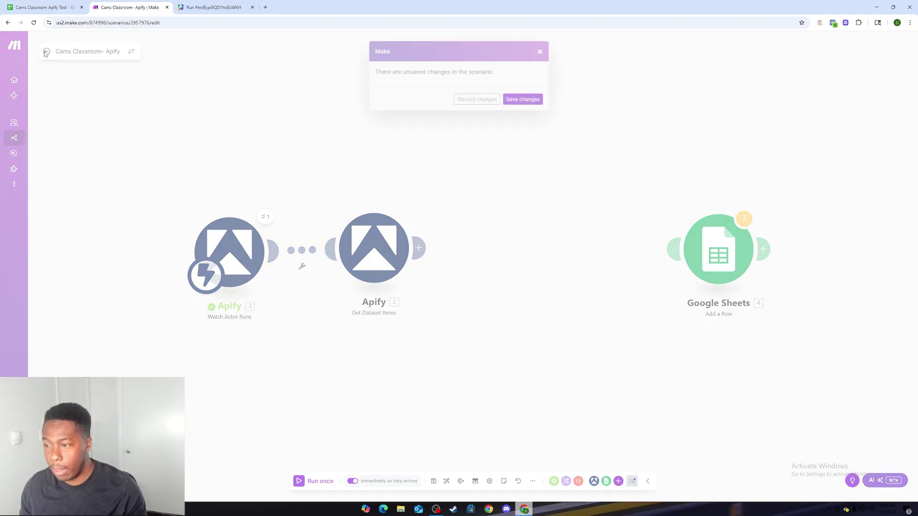
left_click(522, 100)
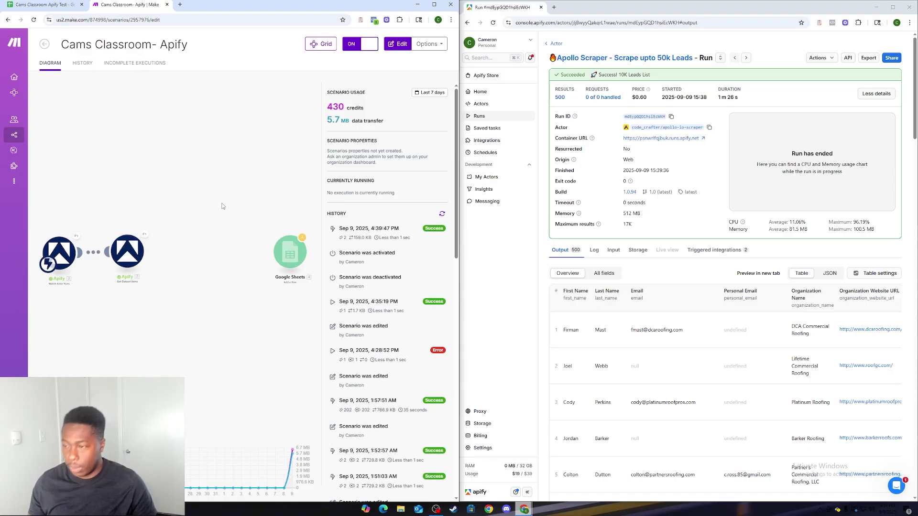
Reopen the scenario for editing in a full-size window and connect the Google Sheets Add a Row module after Get Dataset Items.
left_click(214, 187)
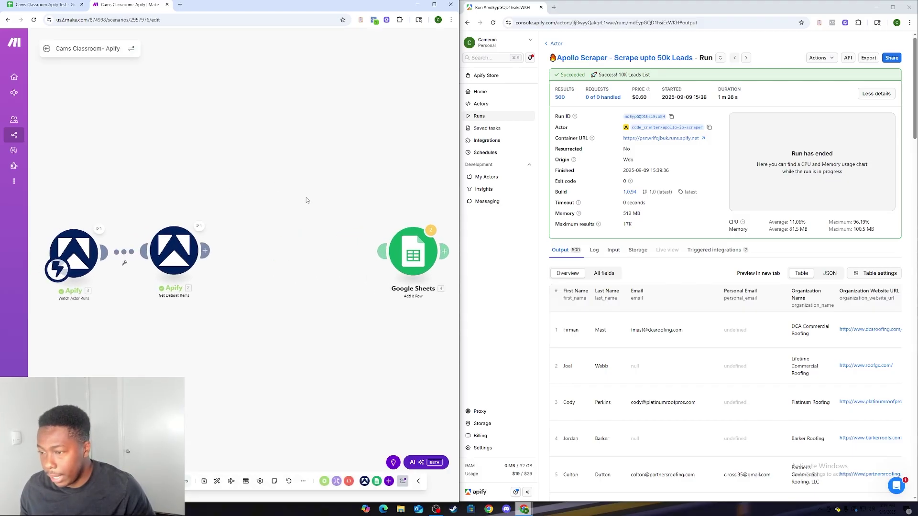
left_click(876, 7)
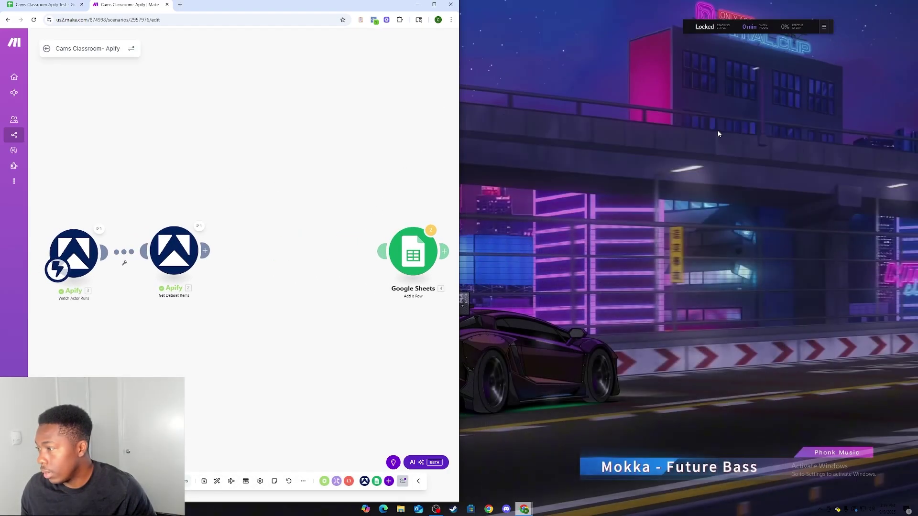
left_click(435, 4)
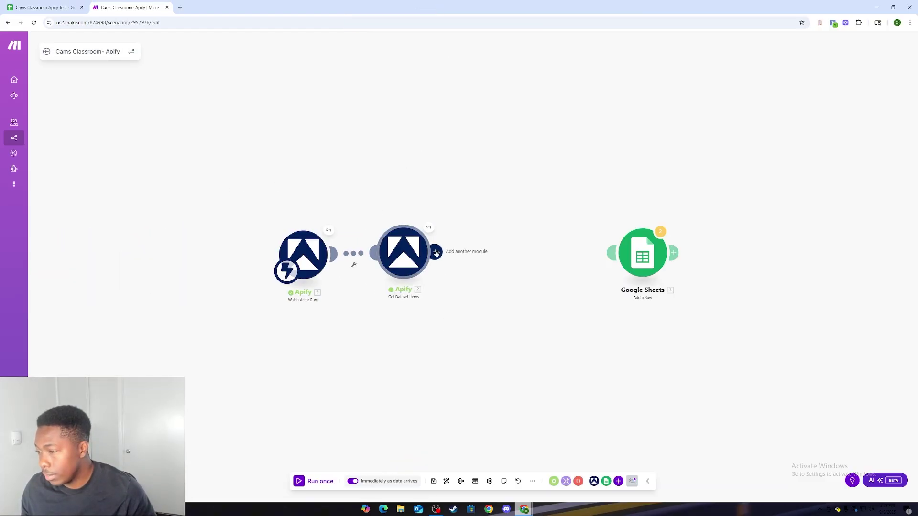
scroll(553, 306, "up", 2)
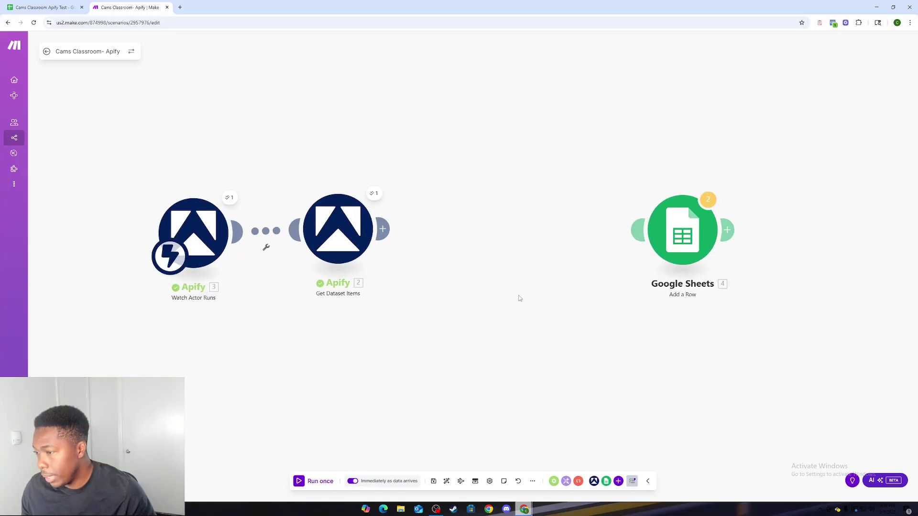
left_click_drag(696, 237, 486, 228)
Open the Google Sheets Add a Row settings and compare their values with the column headers in the Cams Classroom Apify Test spreadsheet.
left_click(483, 228)
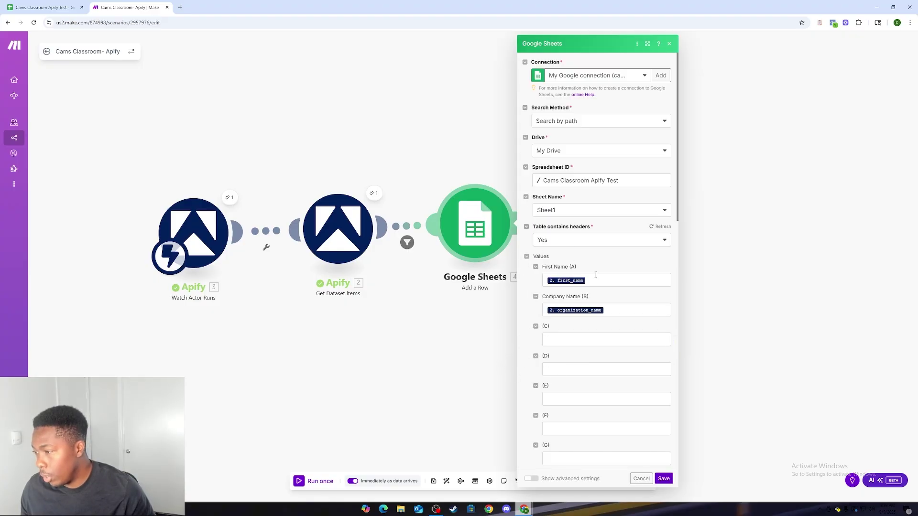
left_click(48, 7)
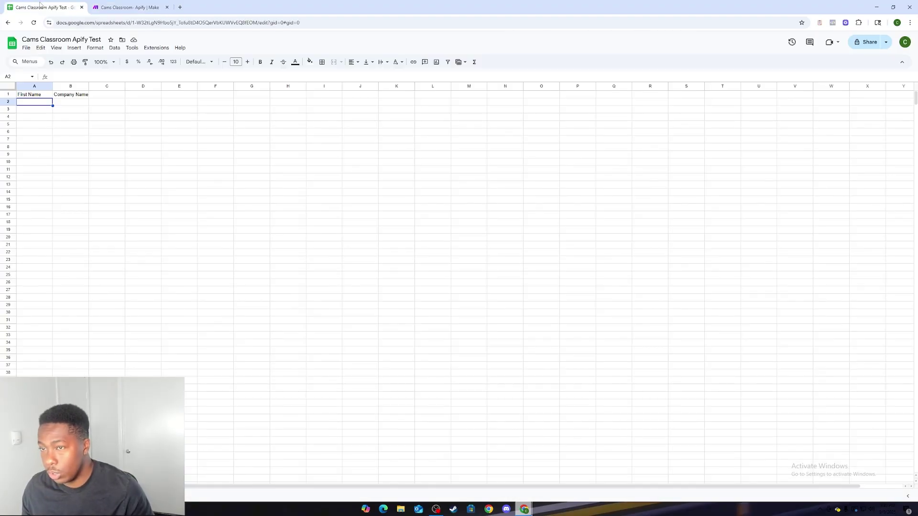
left_click(126, 8)
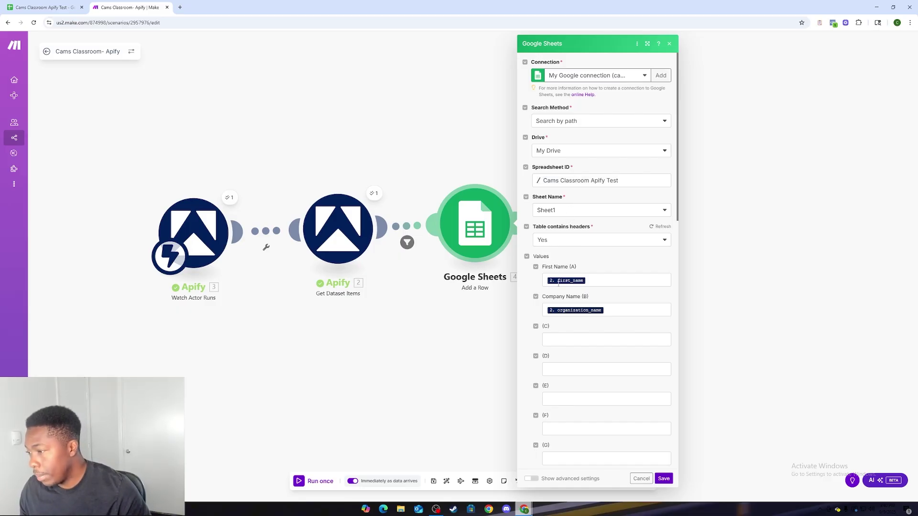
Review the dataset items available for the First Name value, search them for "nam", and save the Google Sheets module settings.
left_click(586, 281)
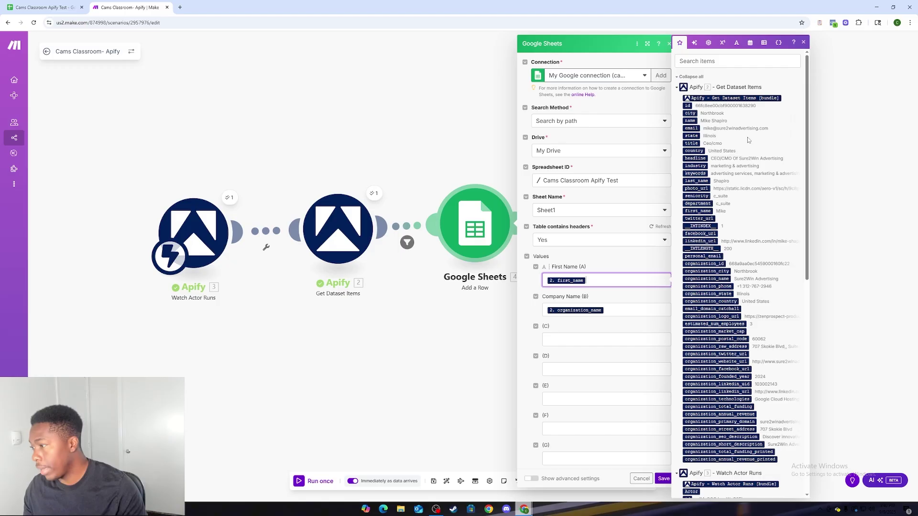
scroll(743, 153, "down", 2)
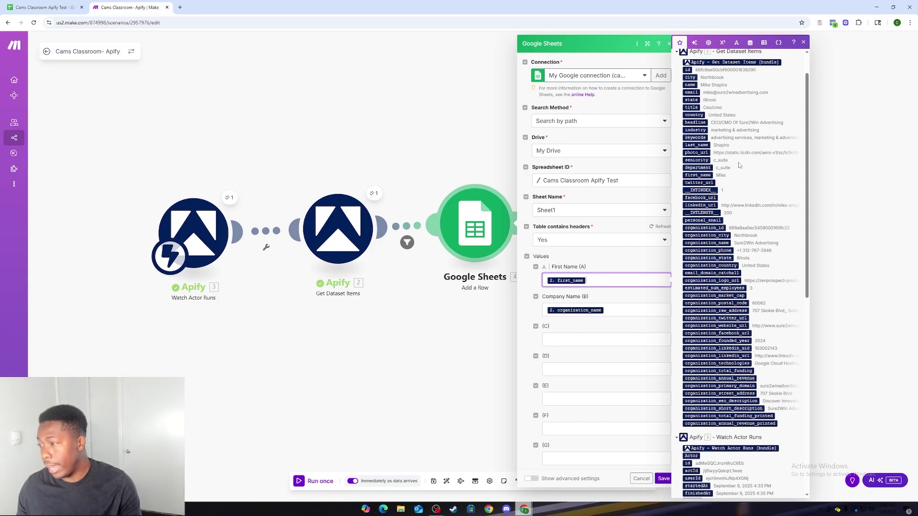
scroll(738, 165, "up", 2)
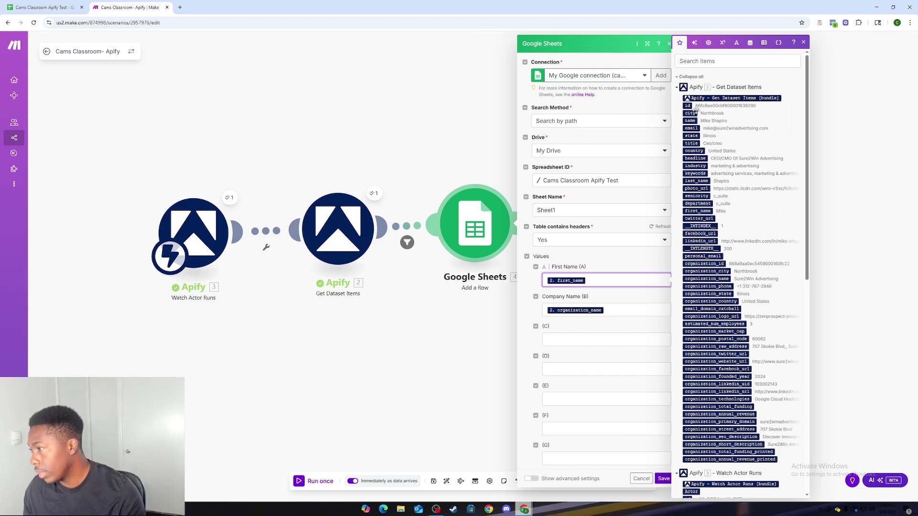
left_click(711, 59)
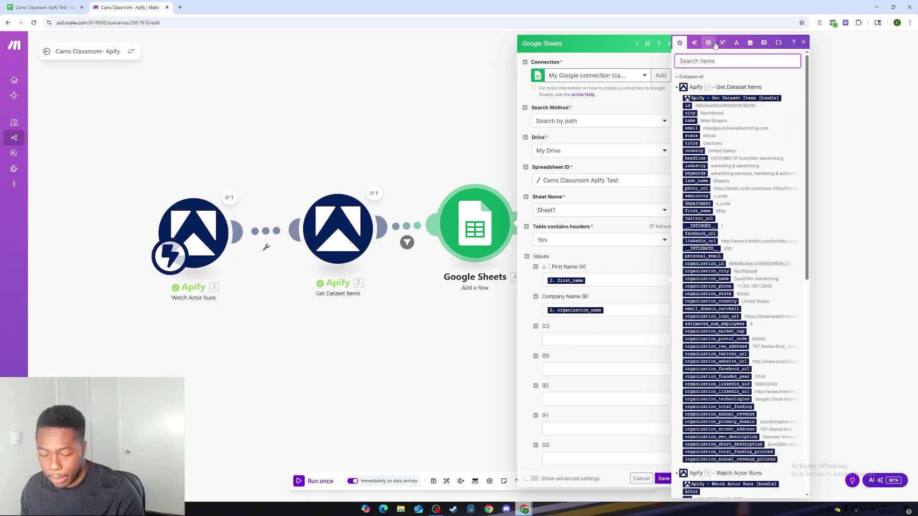
type("namn")
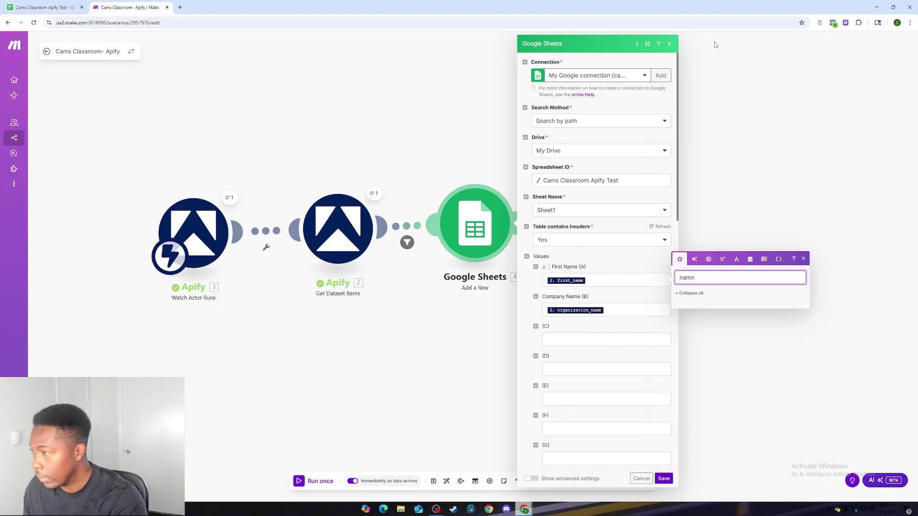
key("BackSpace")
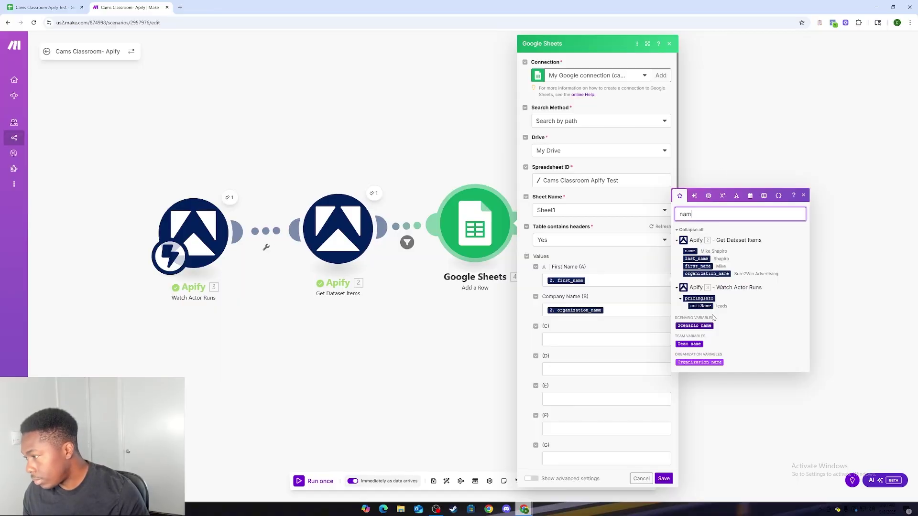
left_click(805, 196)
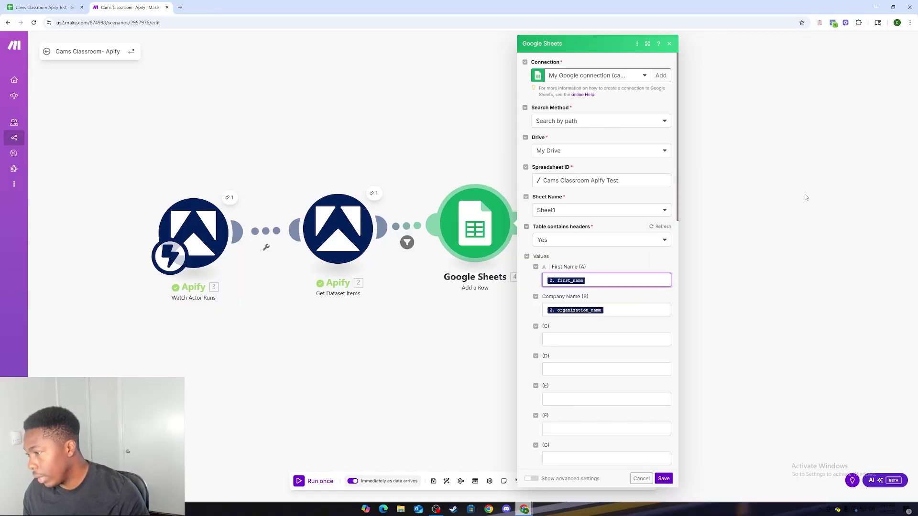
left_click(664, 478)
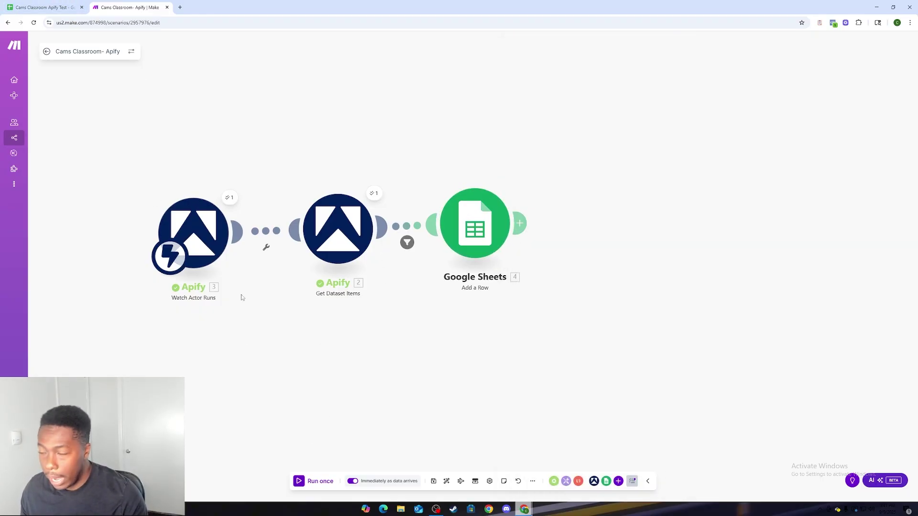
left_click(180, 7)
type("apify")
key("Return")
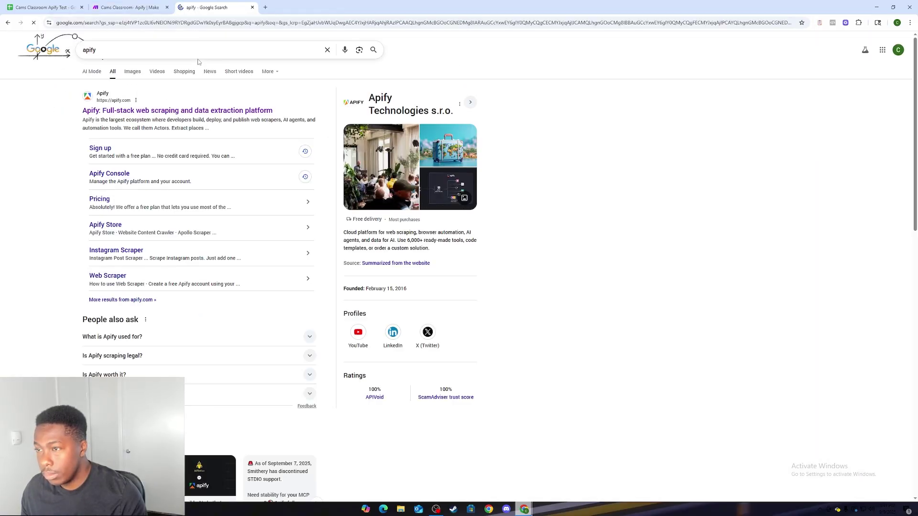
Merge the Apify run page into the browser window holding Make and close the Google search page.
mouse_move(524, 510)
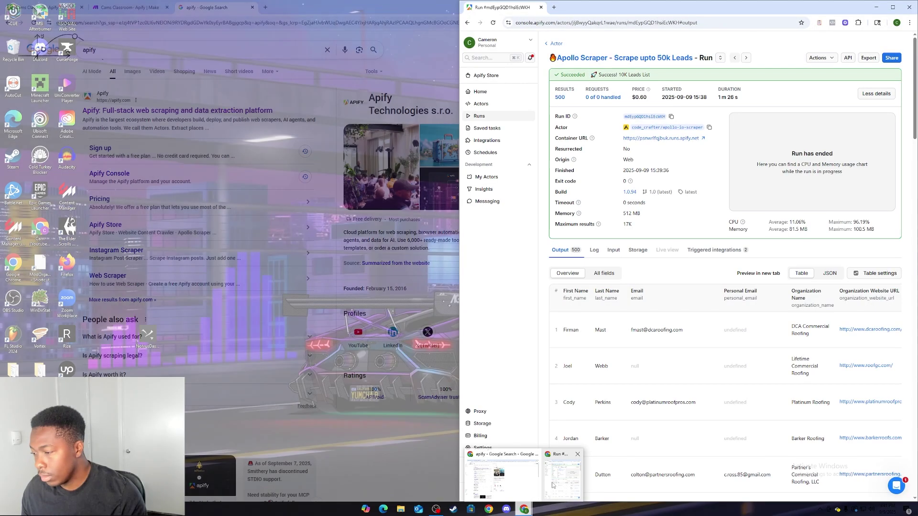
left_click(553, 486)
left_click_drag(497, 7, 255, 3)
left_click(253, 7)
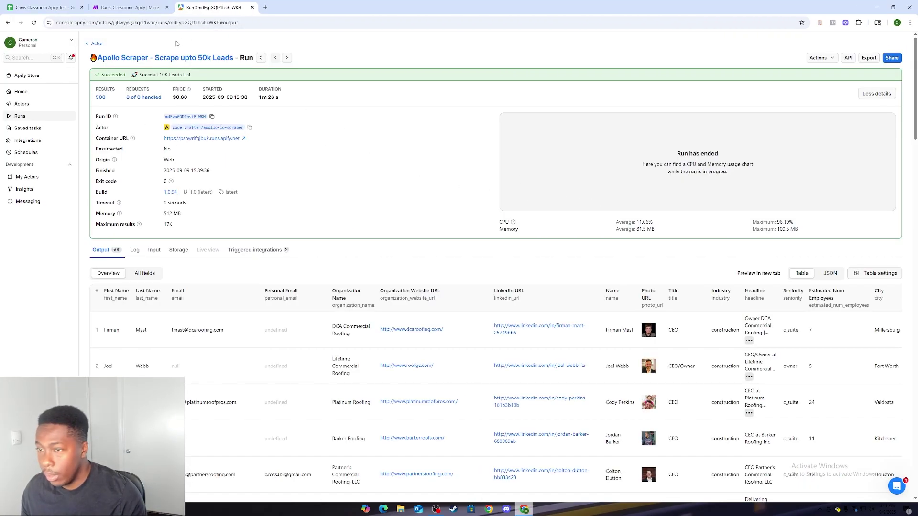
Start a new run of the Apollo Scraper actor from its input page, and return to the Make scenario.
left_click(94, 43)
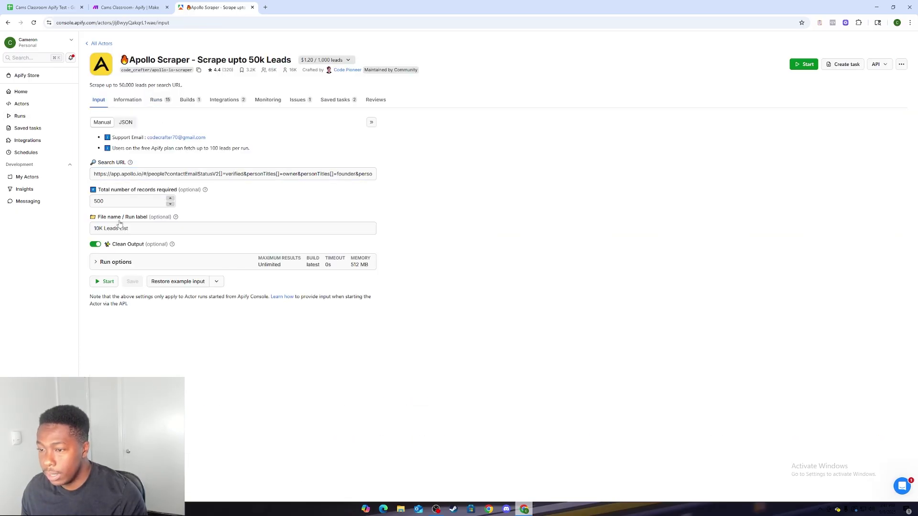
left_click(116, 282)
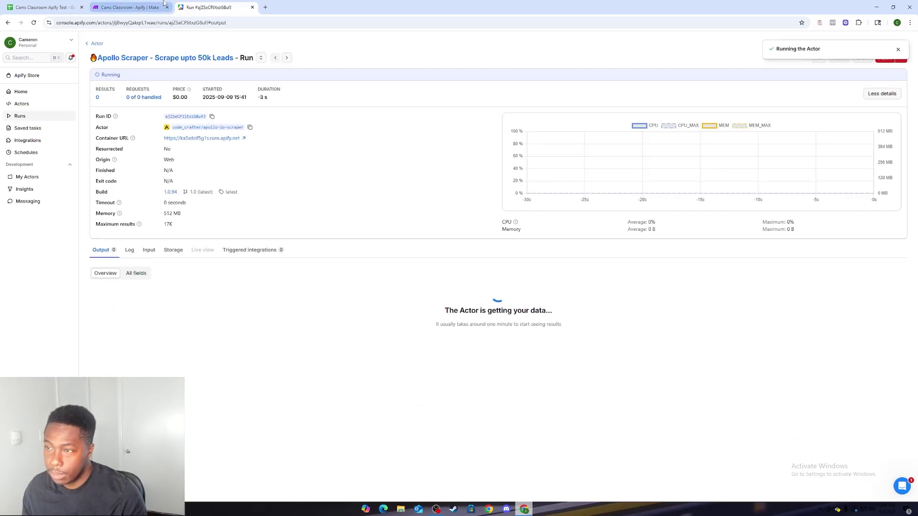
left_click(142, 4)
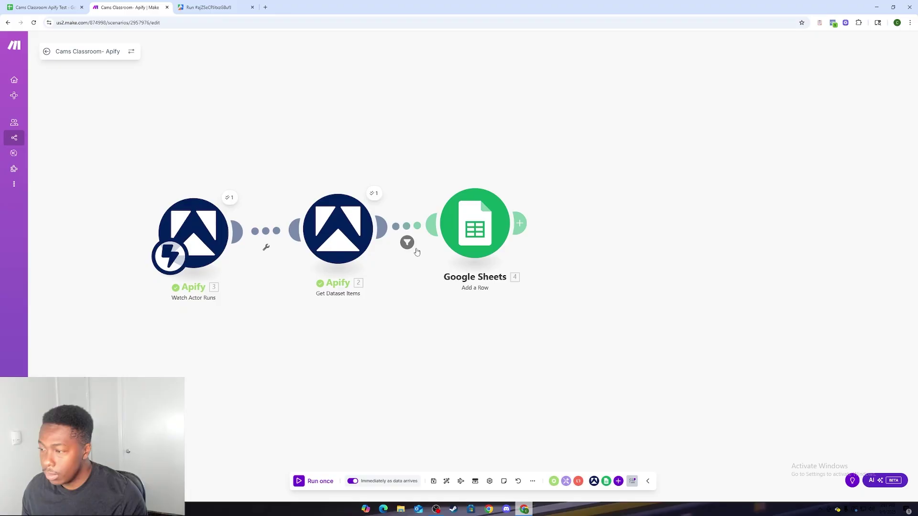
Remove the organization_name Exists condition from the filter between Get Dataset Items and Google Sheets, and save the filter.
left_click(407, 230)
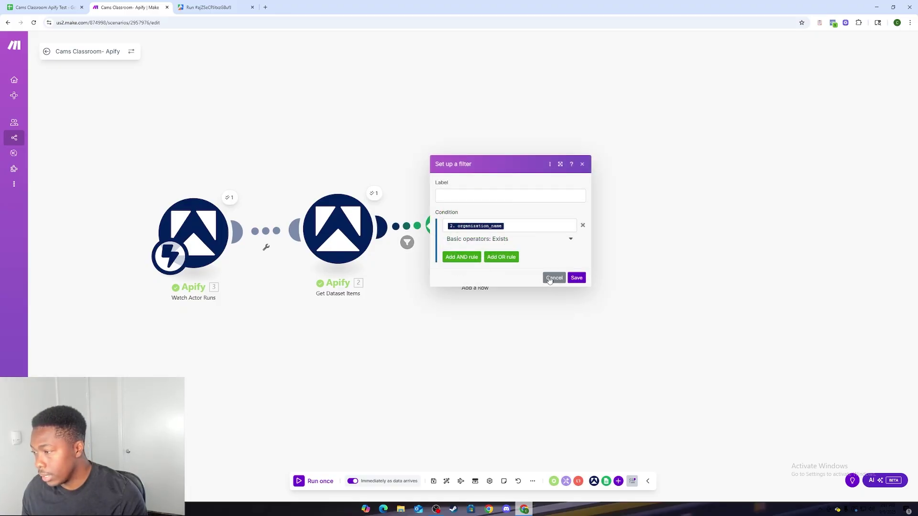
left_click(554, 279)
right_click(414, 227)
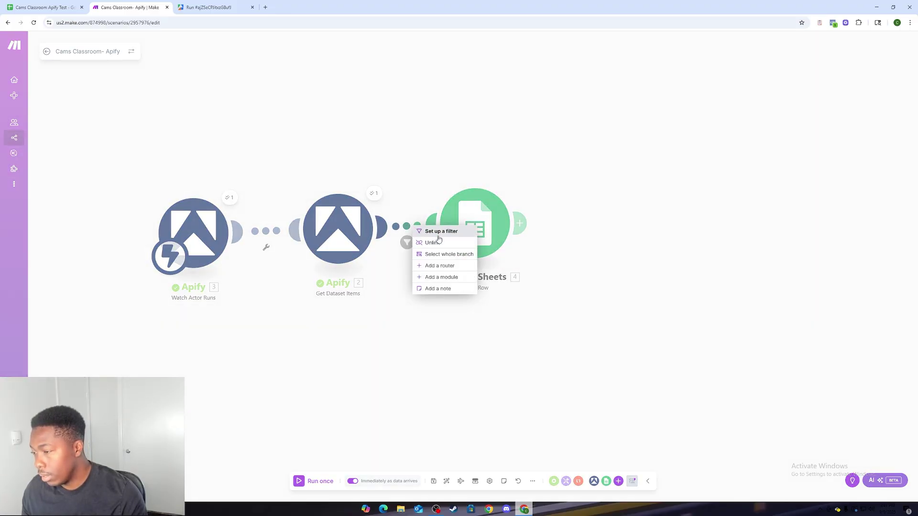
left_click(437, 232)
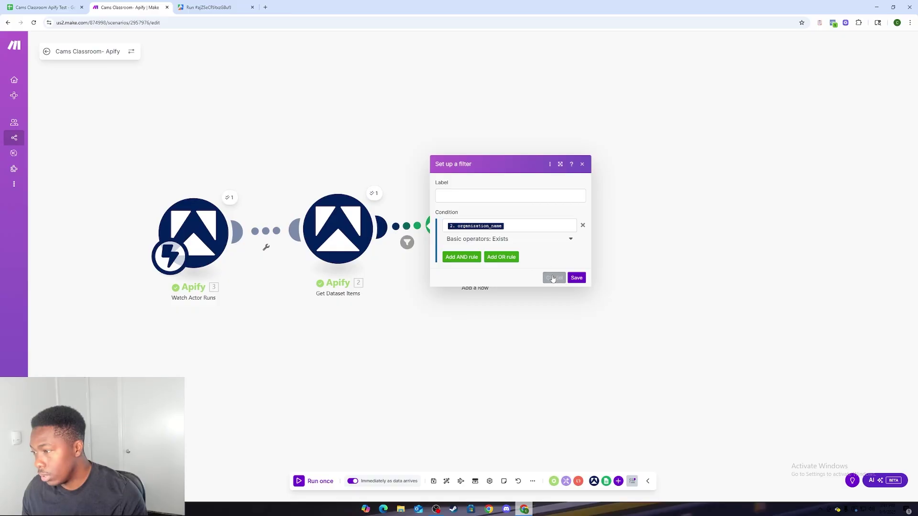
left_click(582, 225)
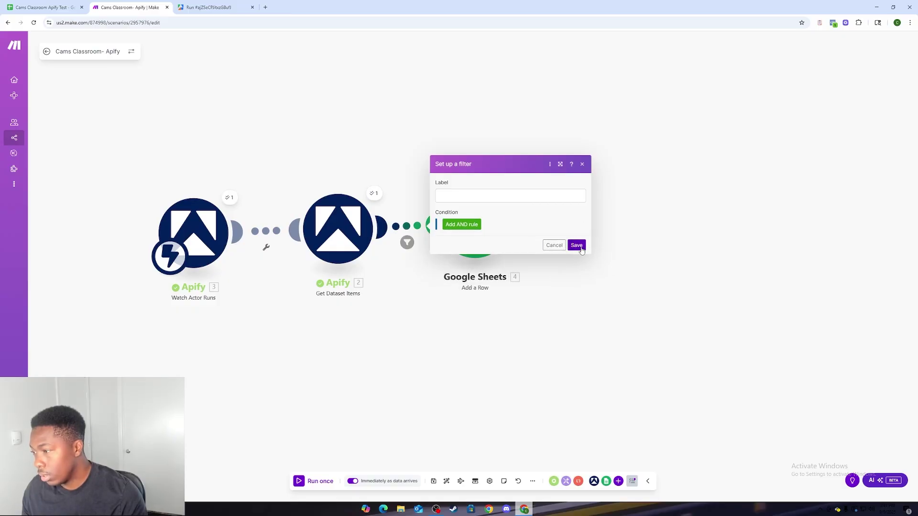
left_click(574, 264)
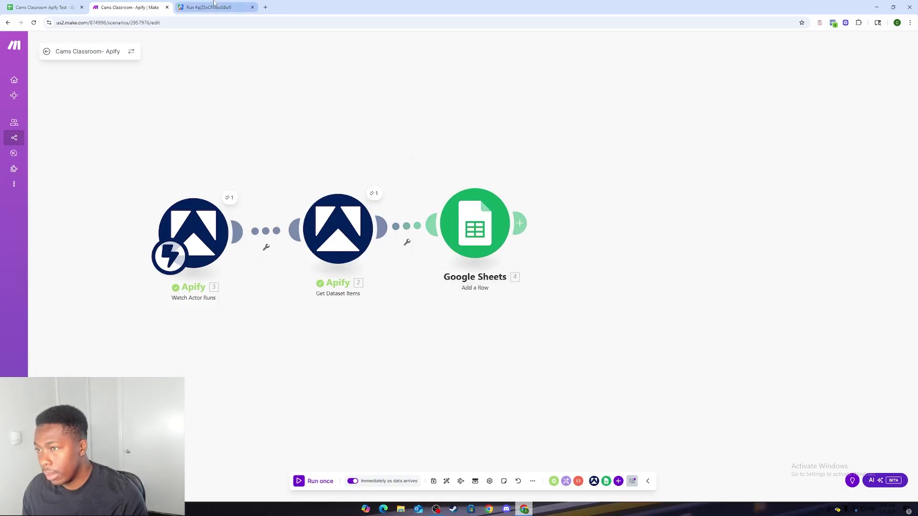
Place the Apify run page in its own window beside Make, and exit the scenario editor with the changes saved.
left_click(177, 6)
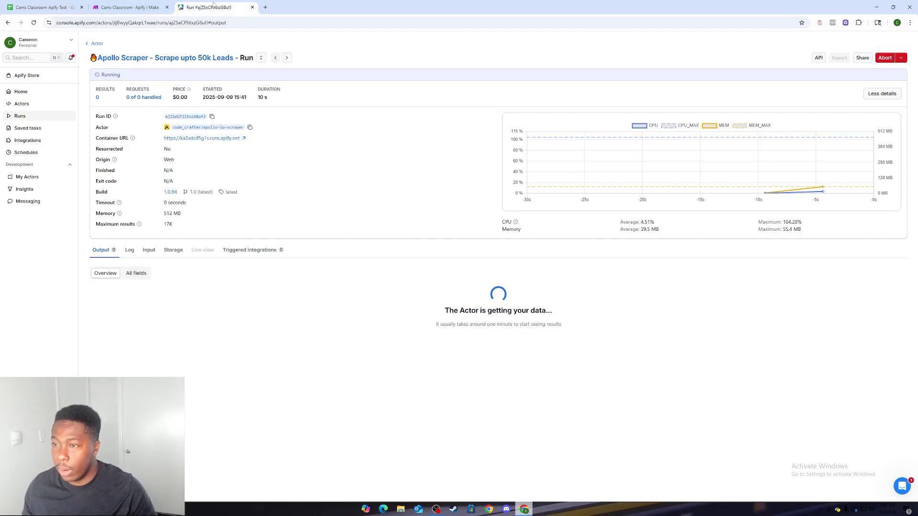
left_click_drag(231, 7, 916, 143)
left_click(182, 82)
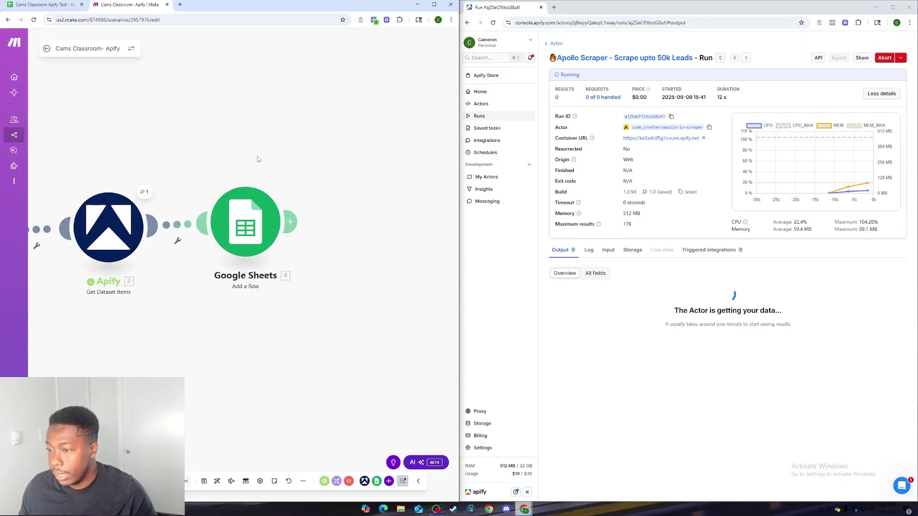
left_click(46, 48)
left_click(291, 96)
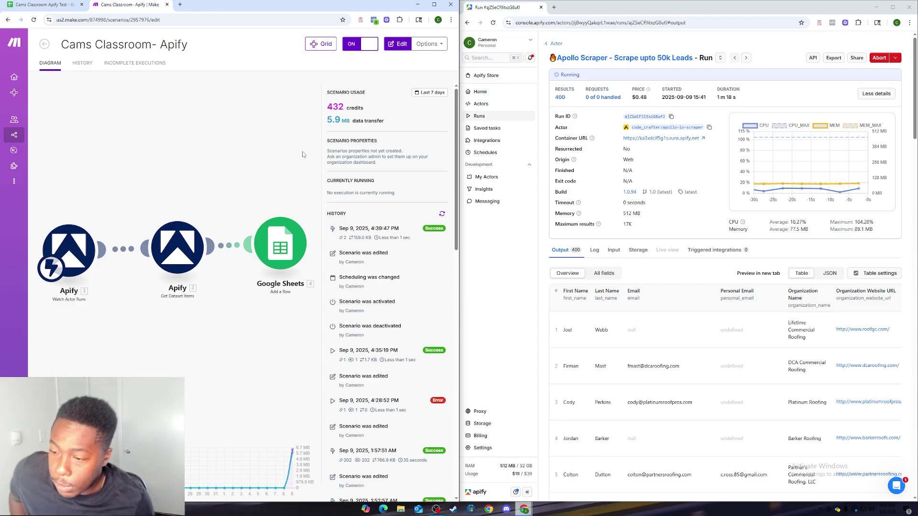
Examine the rows in the Cams Classroom Apify Test spreadsheet as the actor run finishes.
left_click(43, 4)
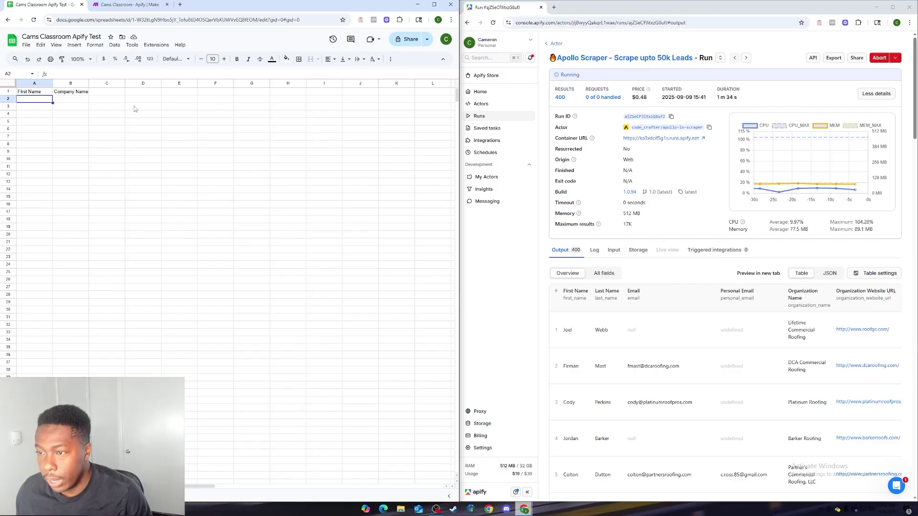
left_click(98, 93)
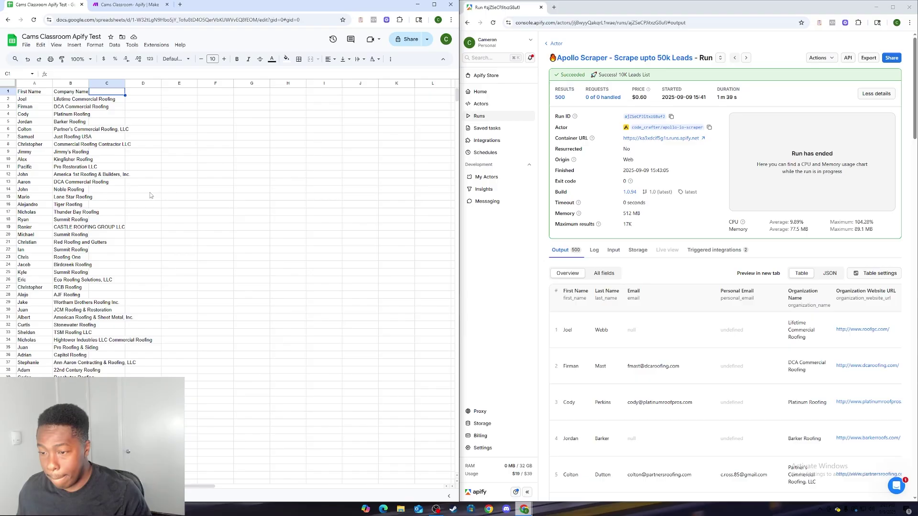
scroll(150, 192, "down", 4)
scroll(70, 285, "up", 4)
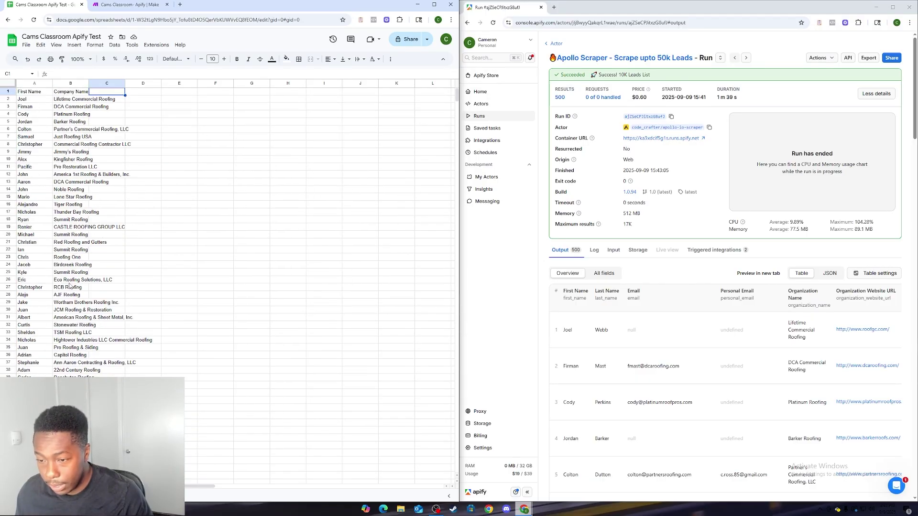
Compare the first names and company names in the spreadsheet with the output of the finished Apollo Scraper run.
scroll(89, 239, "down", 4)
scroll(92, 222, "up", 4)
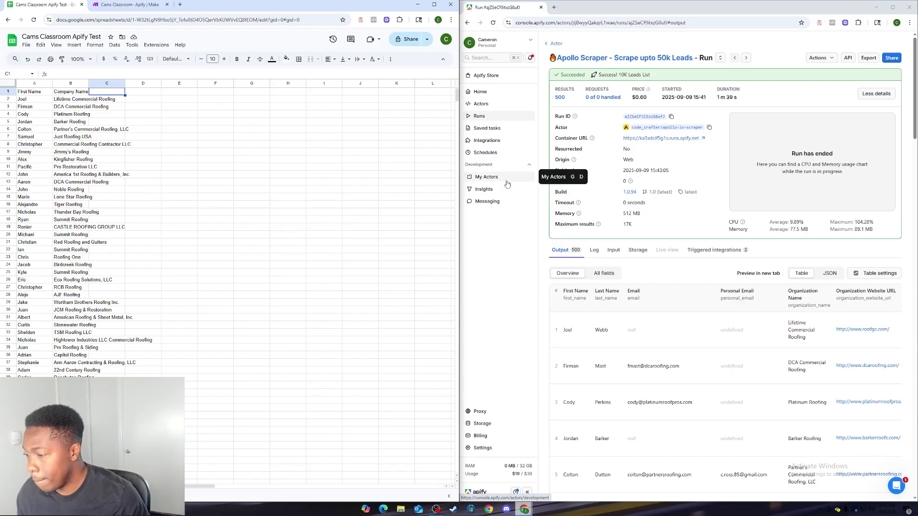
scroll(248, 244, "down", 2)
scroll(246, 245, "up", 2)
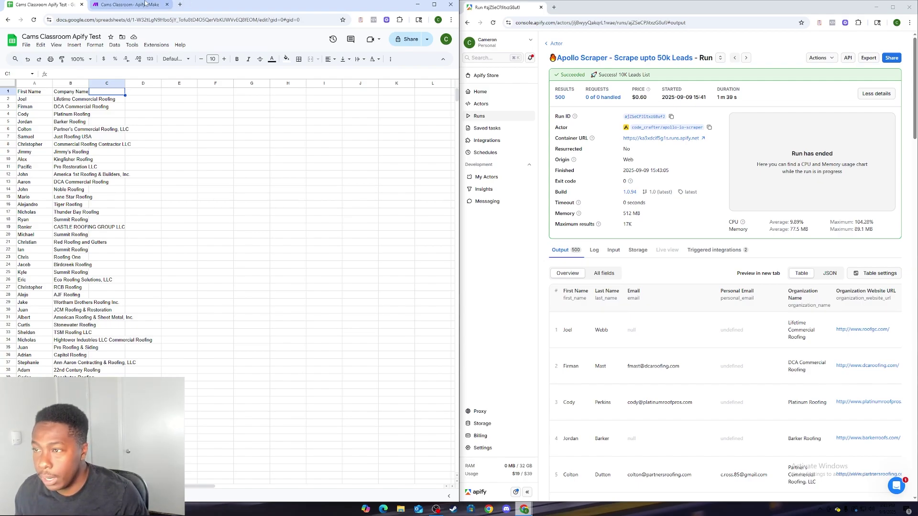
Return to the Make scenario and open the mappable items for column C in the Google Sheets Add a Row module.
left_click(127, 5)
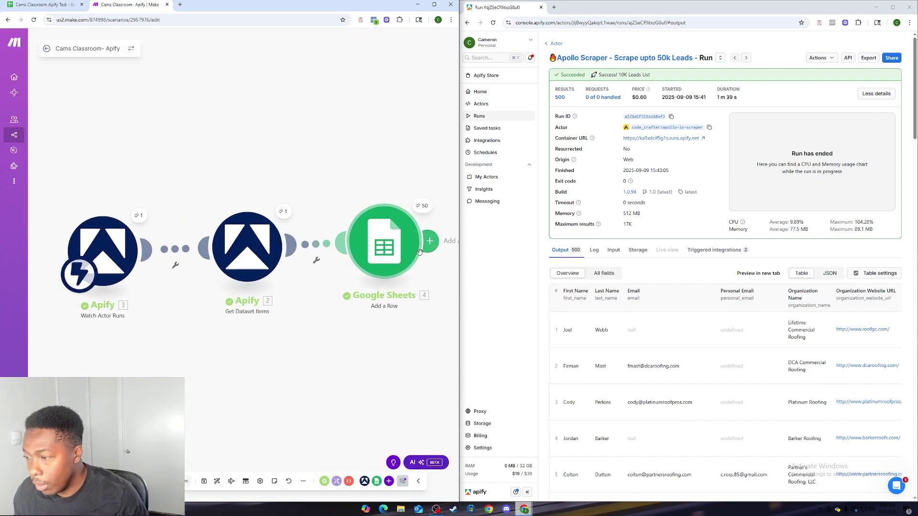
left_click(423, 242)
left_click(324, 323)
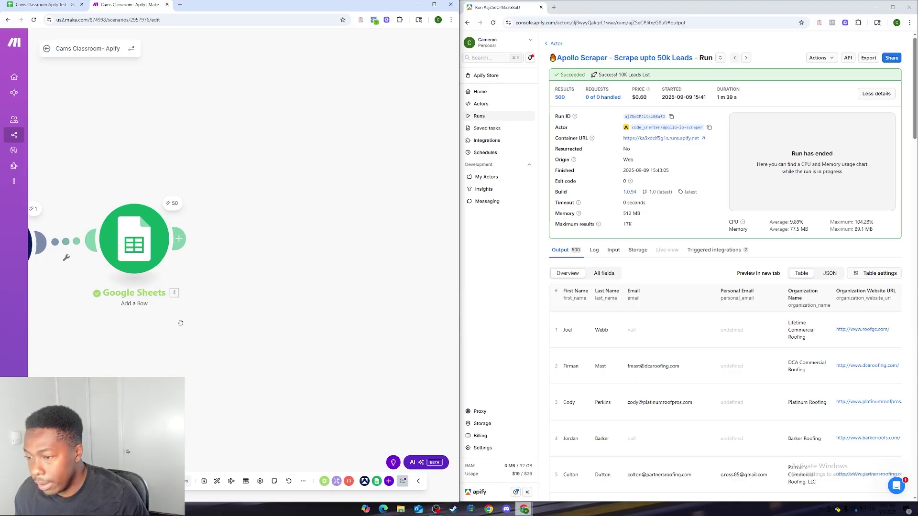
left_click(257, 228)
left_click(373, 336)
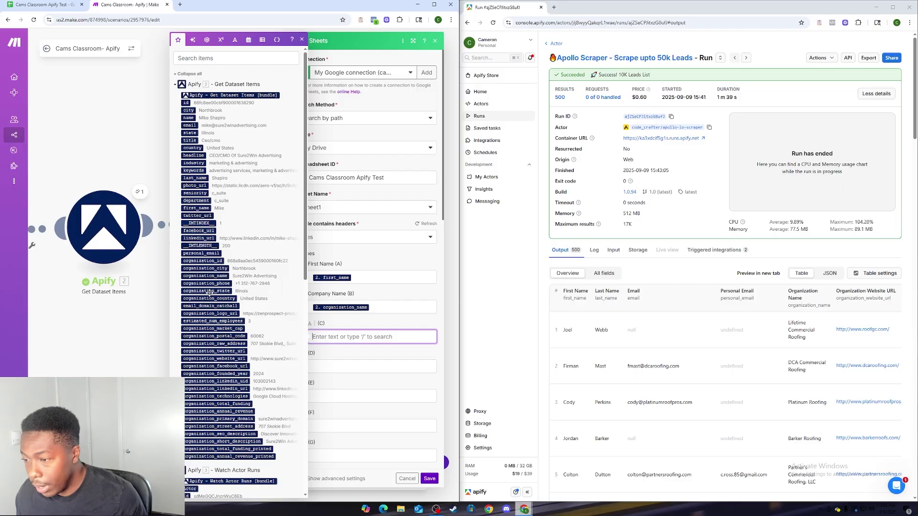
Search the mappable Apify items for "ema", clear the search, and close the Google Sheets module settings without saving.
left_click(225, 60)
type("ema")
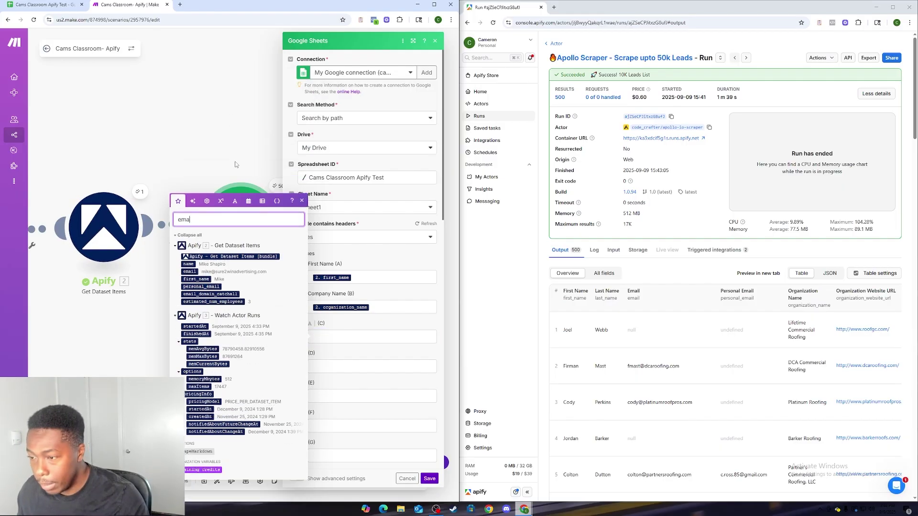
key("BackSpace")
key("BackSpace")
key("BackSpace")
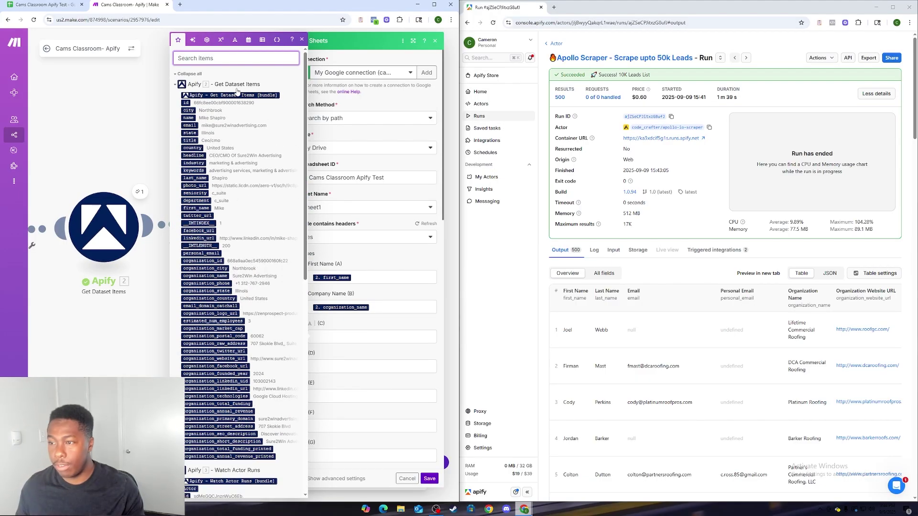
left_click(125, 121)
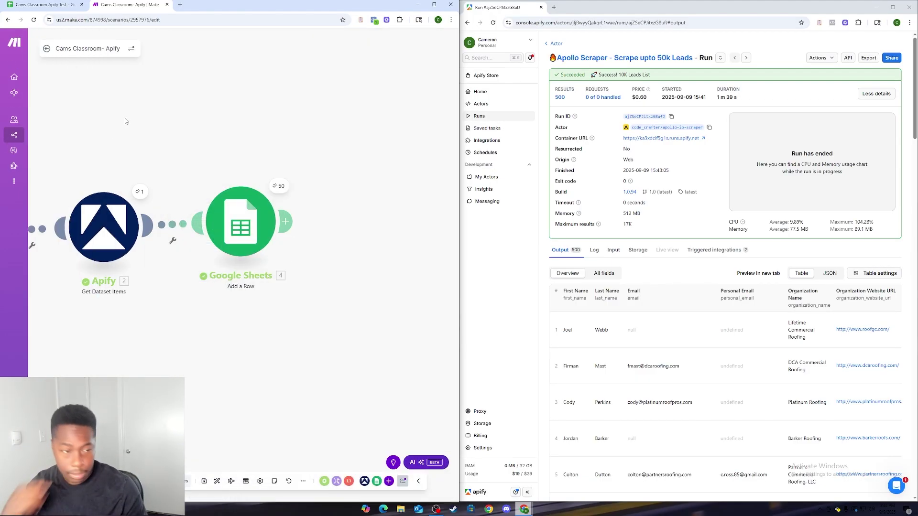